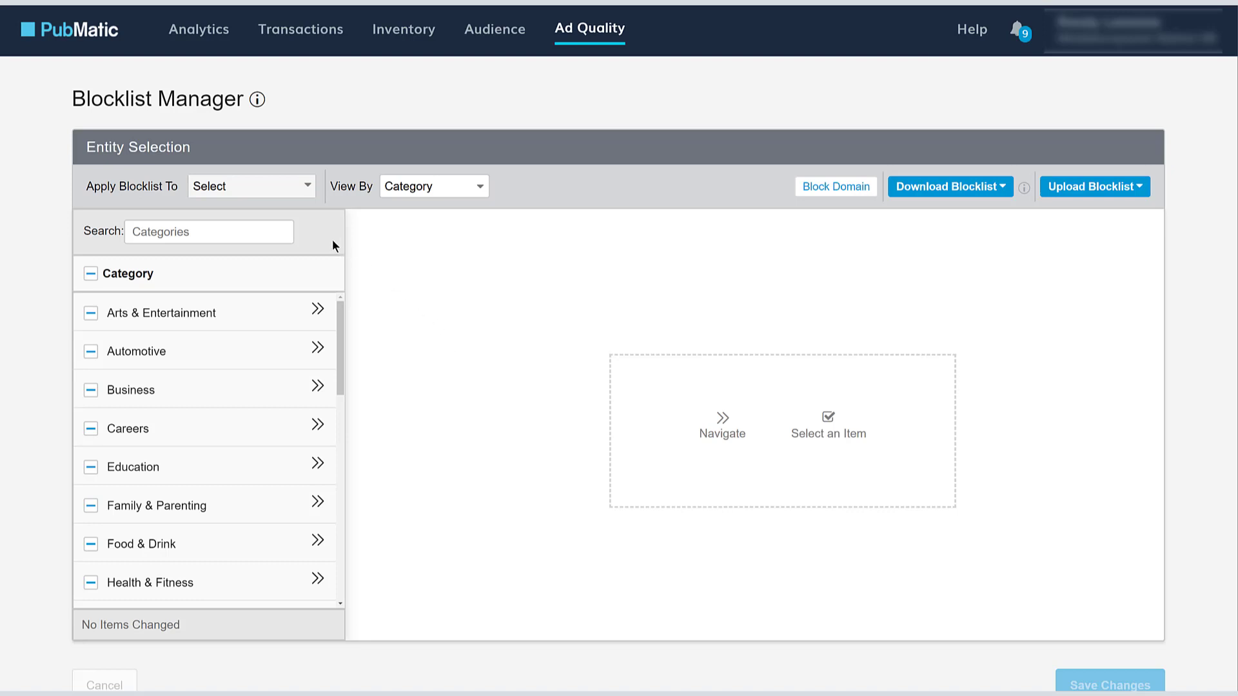
- Set the blocklist to apply to All Sites while keeping the Category view
{"action": "left_click", "coordinate": [307, 185]}
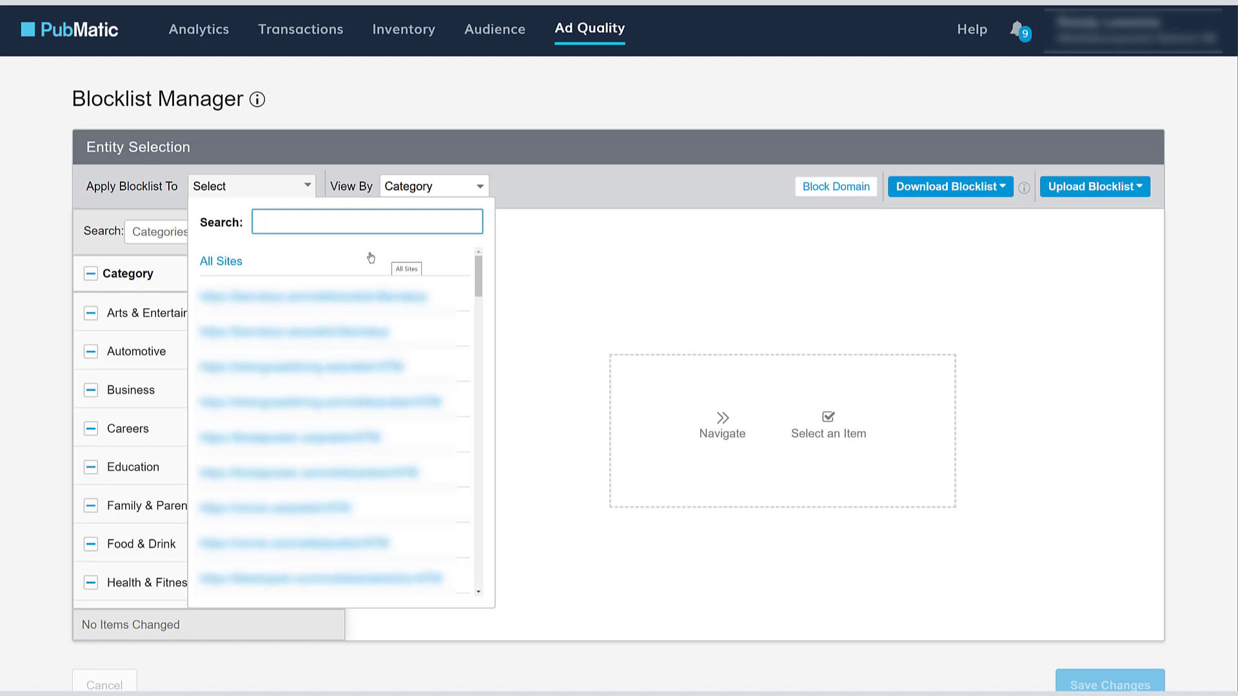
{"action": "left_click", "coordinate": [225, 265]}
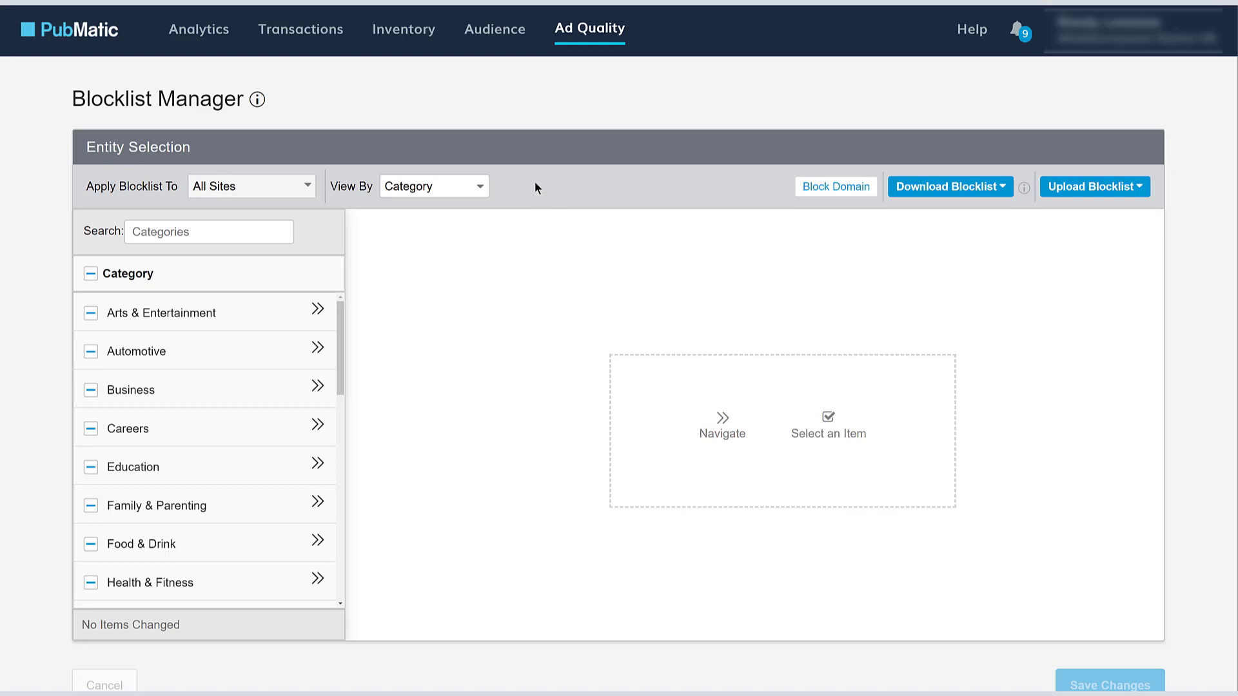
{"action": "left_click", "coordinate": [413, 32]}
{"action": "left_click", "coordinate": [461, 186]}
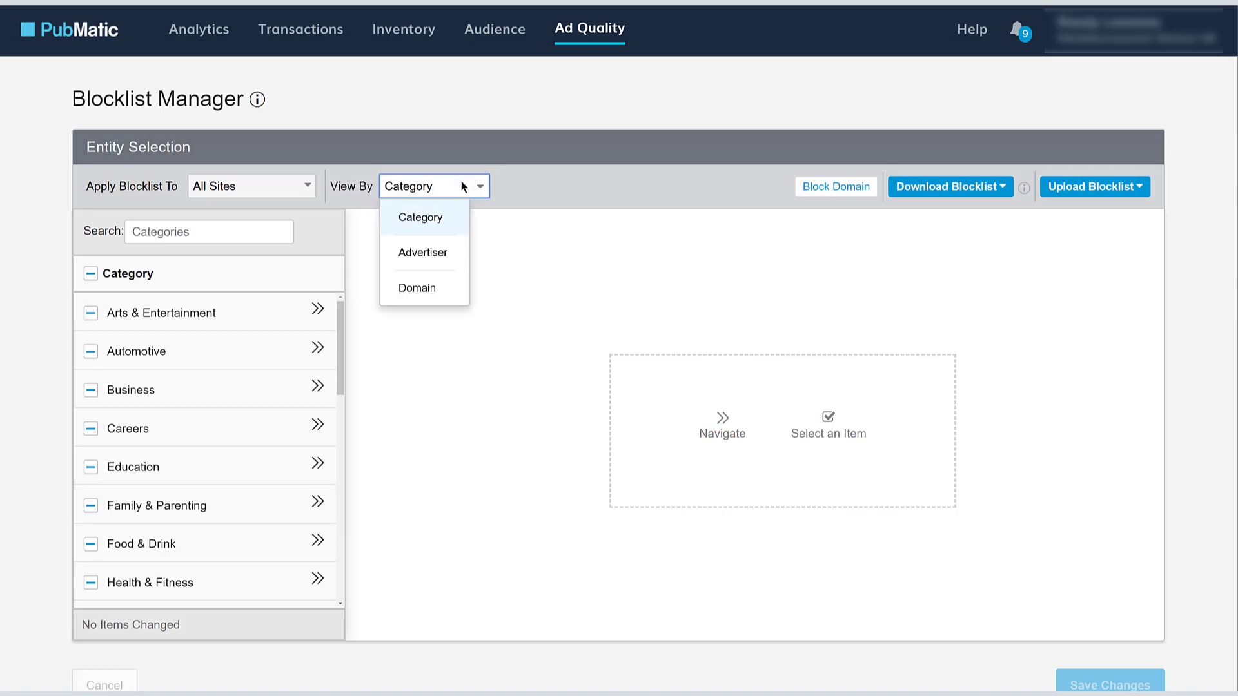
{"action": "left_click", "coordinate": [438, 255]}
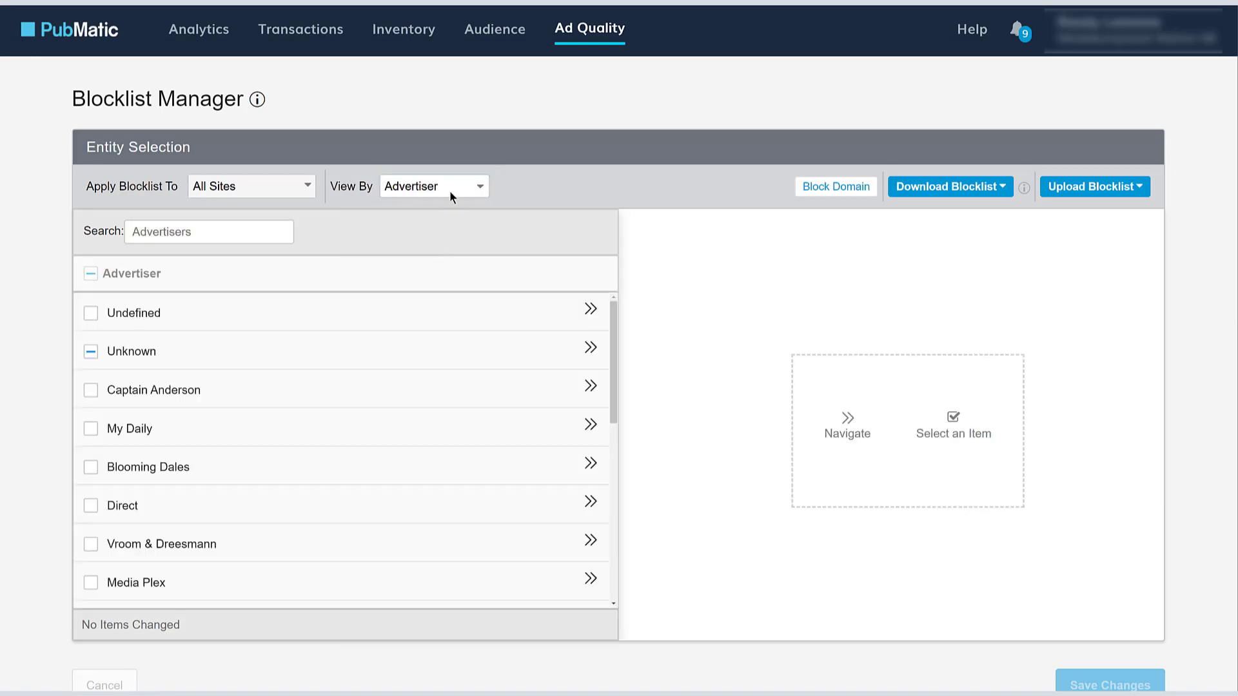
{"action": "left_click", "coordinate": [450, 186]}
{"action": "left_click", "coordinate": [436, 295]}
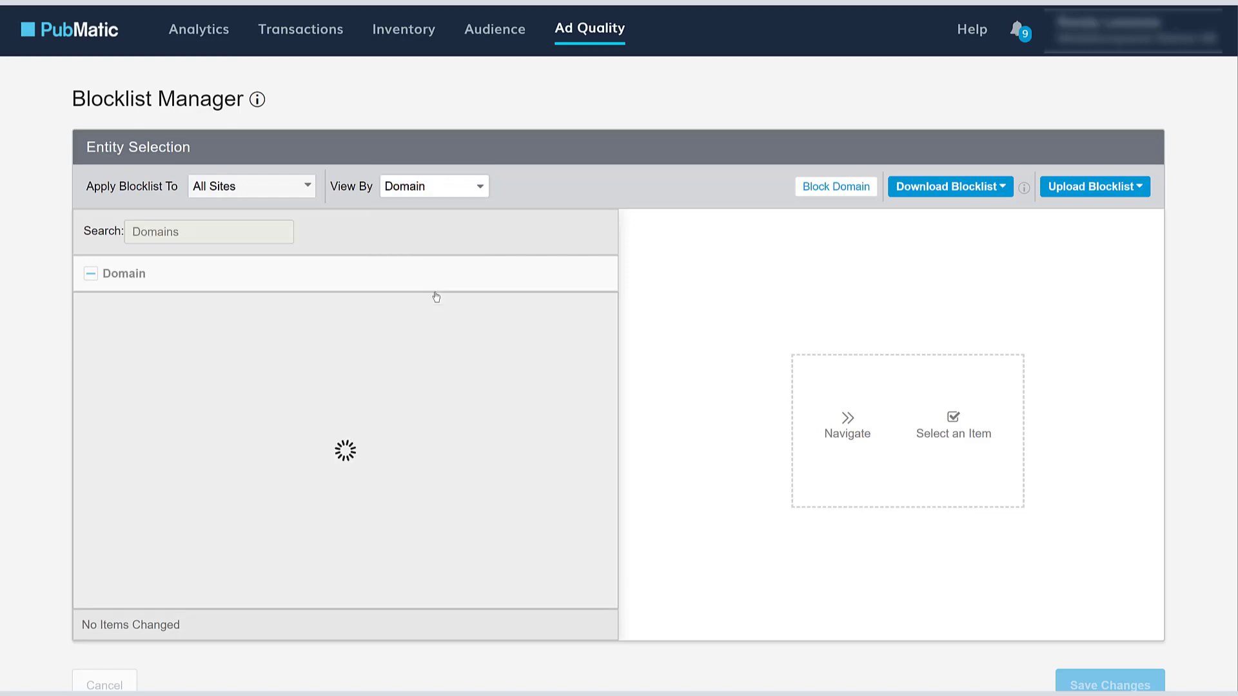
{"action": "left_click", "coordinate": [253, 236]}
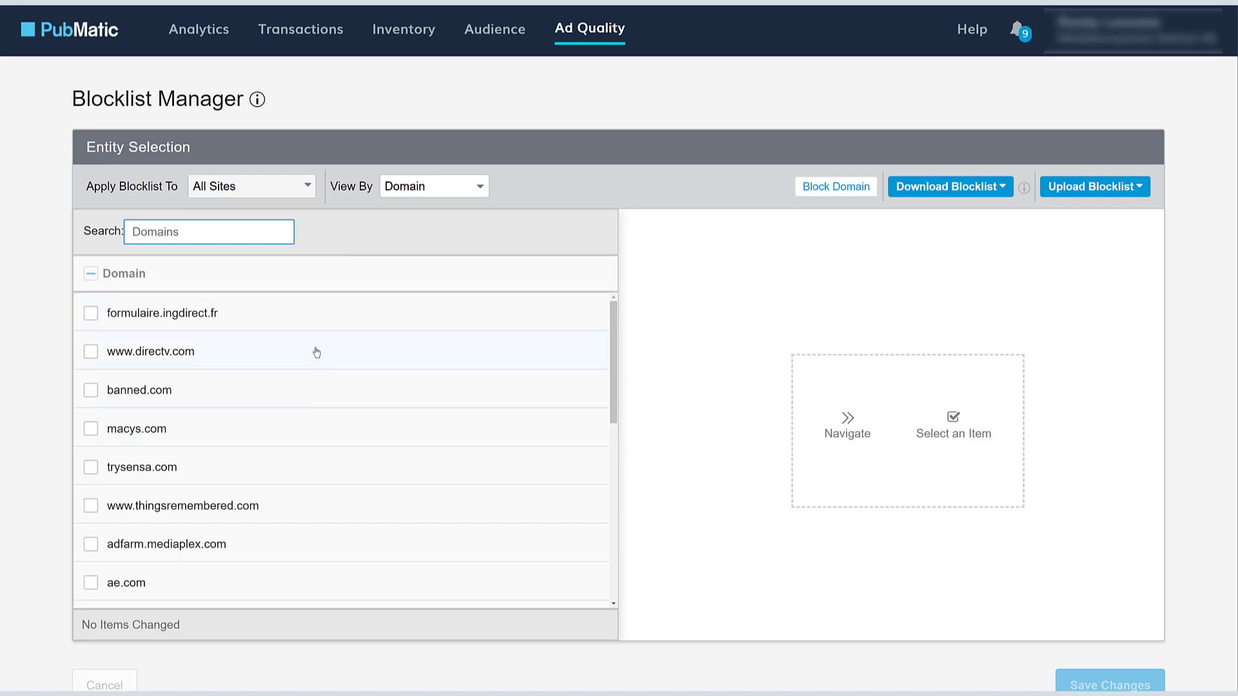
{"action": "mouse_move", "coordinate": [233, 233]}
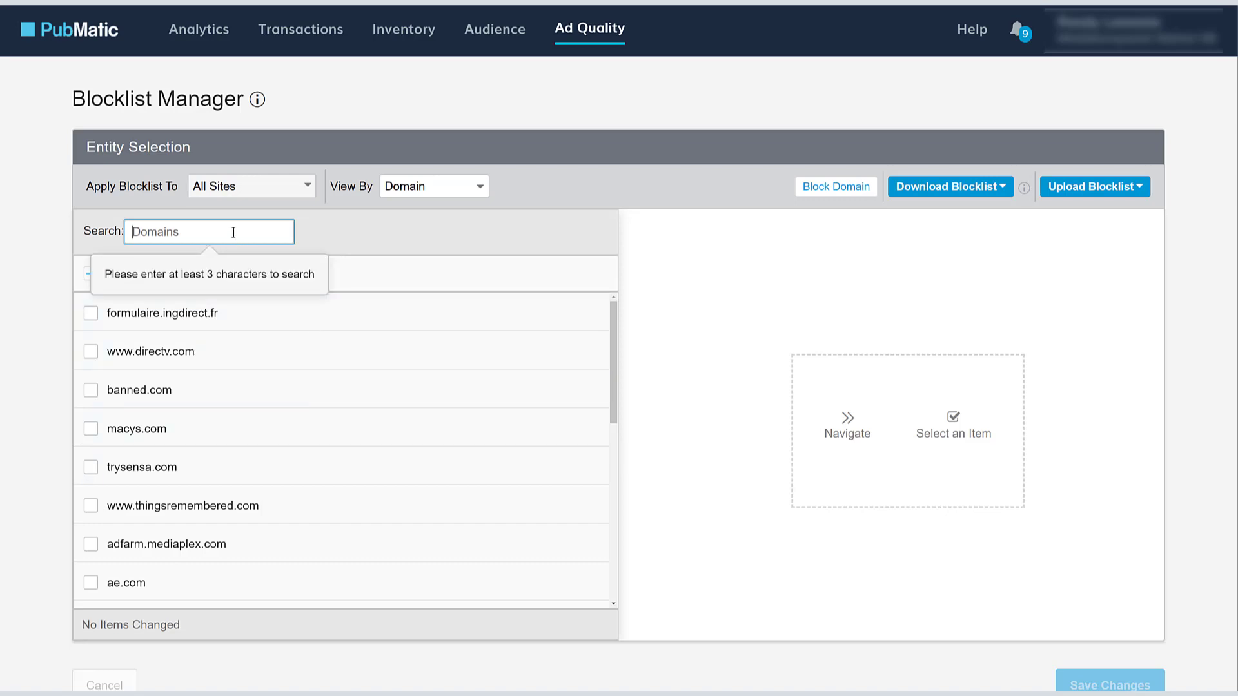
{"action": "type", "text": "macy"}
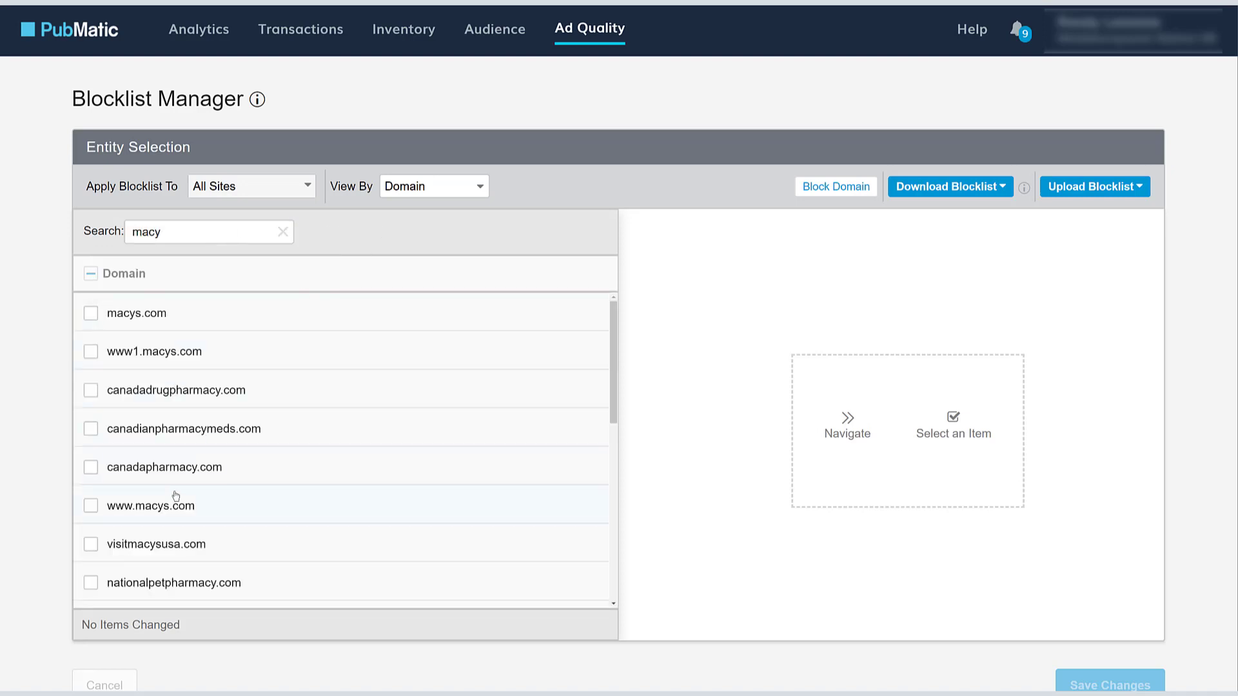
{"action": "left_click", "coordinate": [441, 188]}
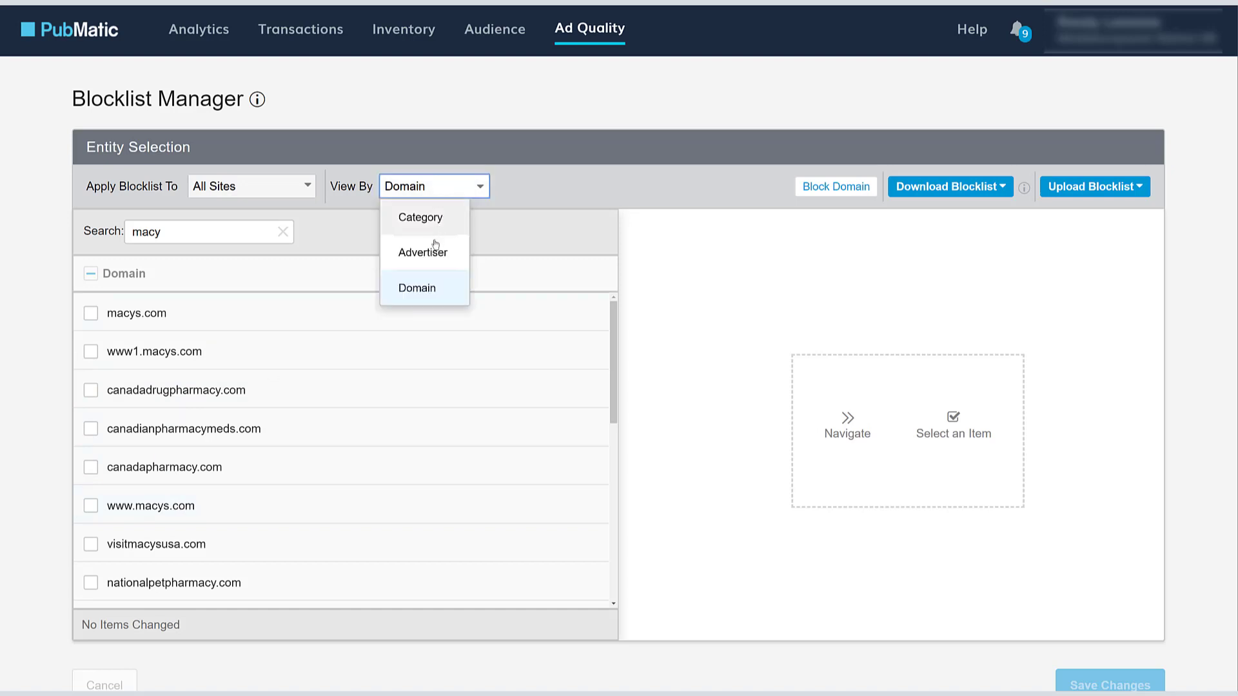
{"action": "left_click", "coordinate": [429, 252]}
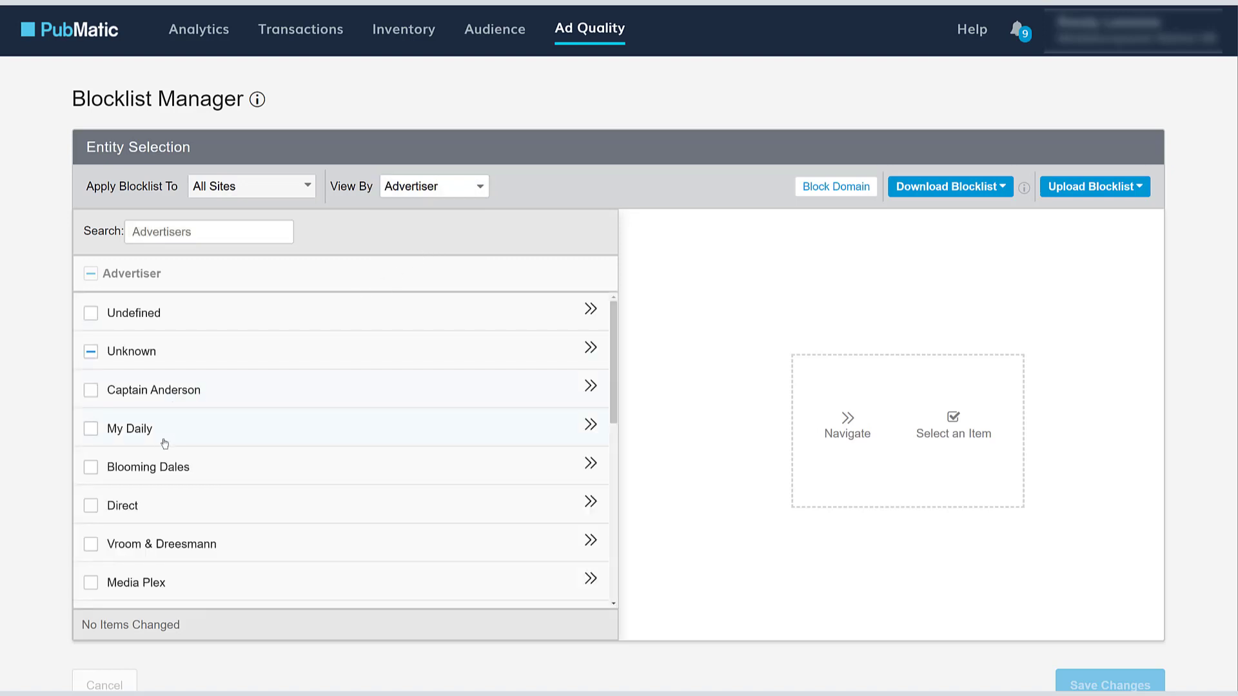
{"action": "left_click", "coordinate": [174, 237]}
{"action": "type", "text": "bmd"}
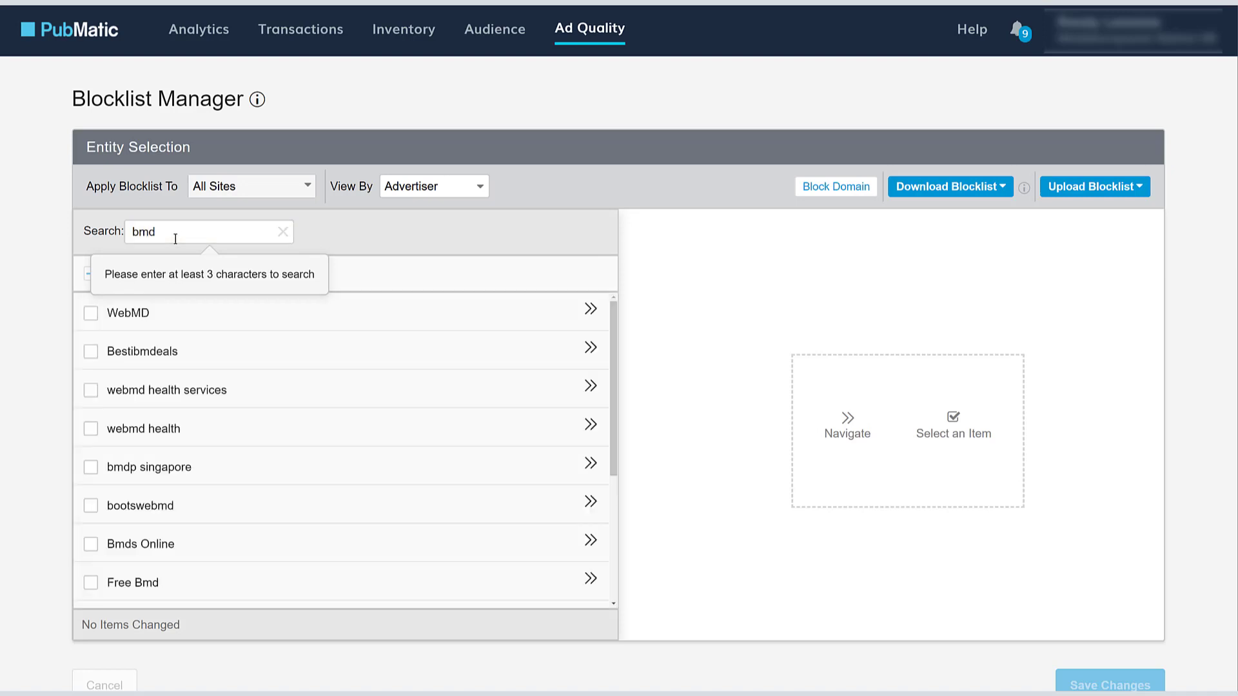
{"action": "left_click", "coordinate": [264, 319]}
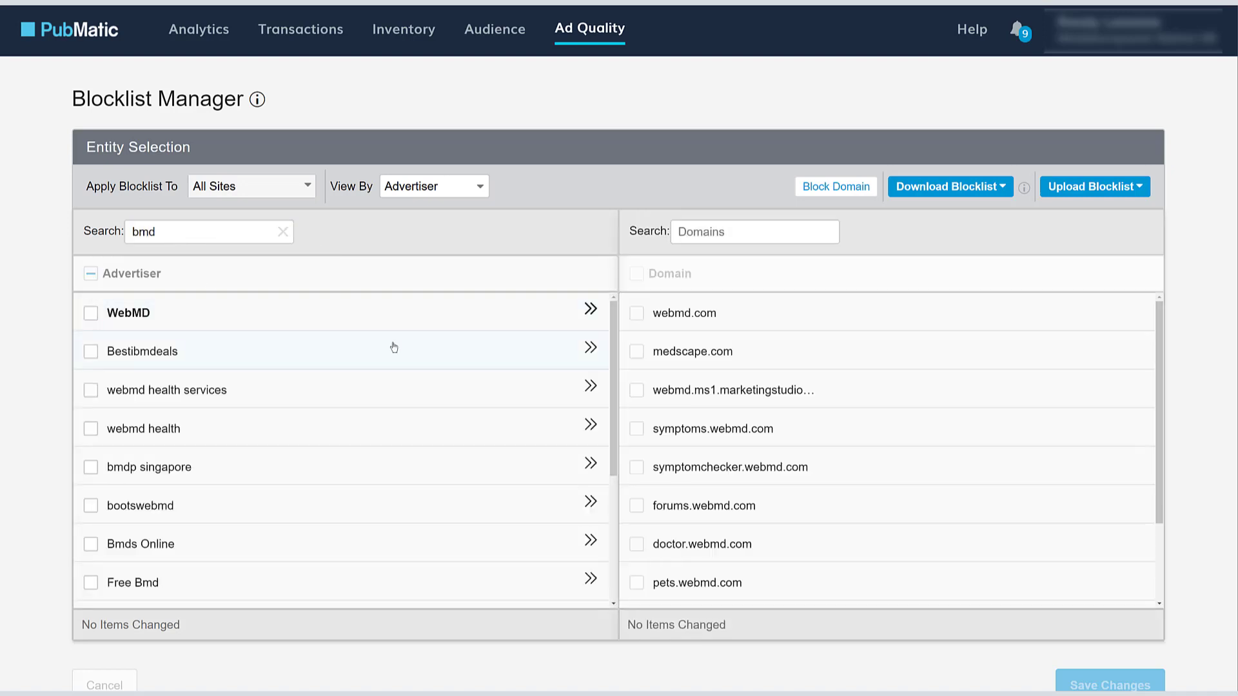
{"action": "left_click", "coordinate": [428, 188]}
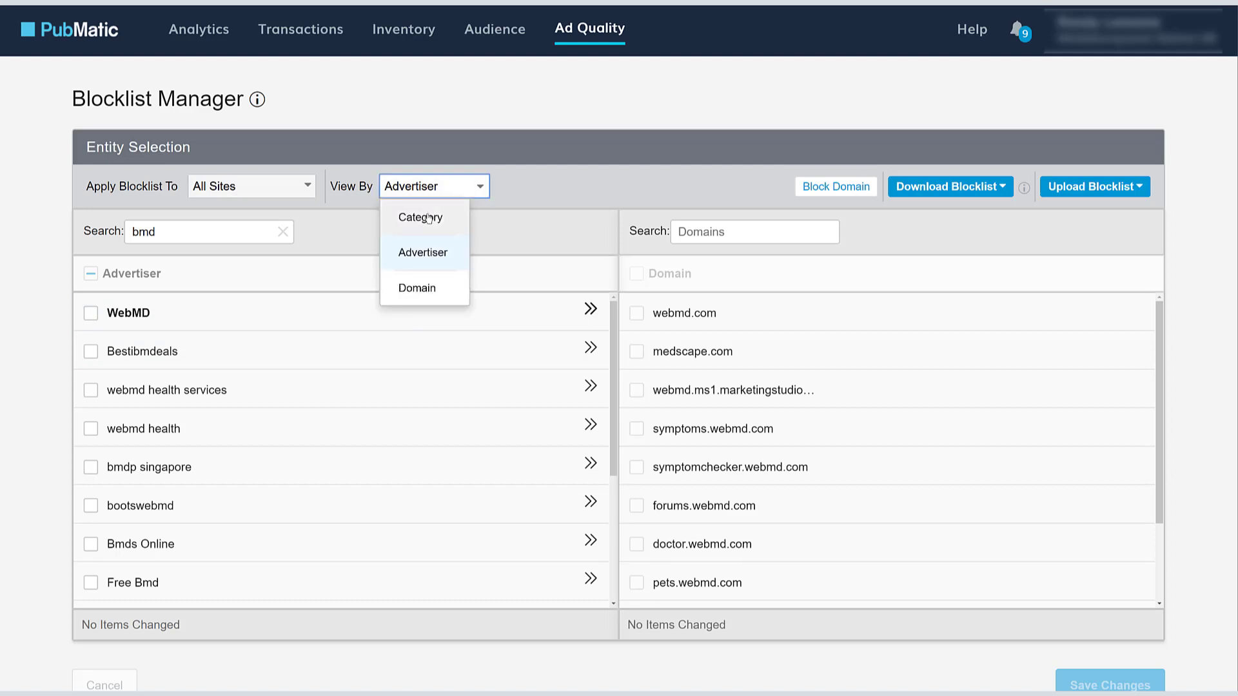
{"action": "left_click", "coordinate": [428, 218]}
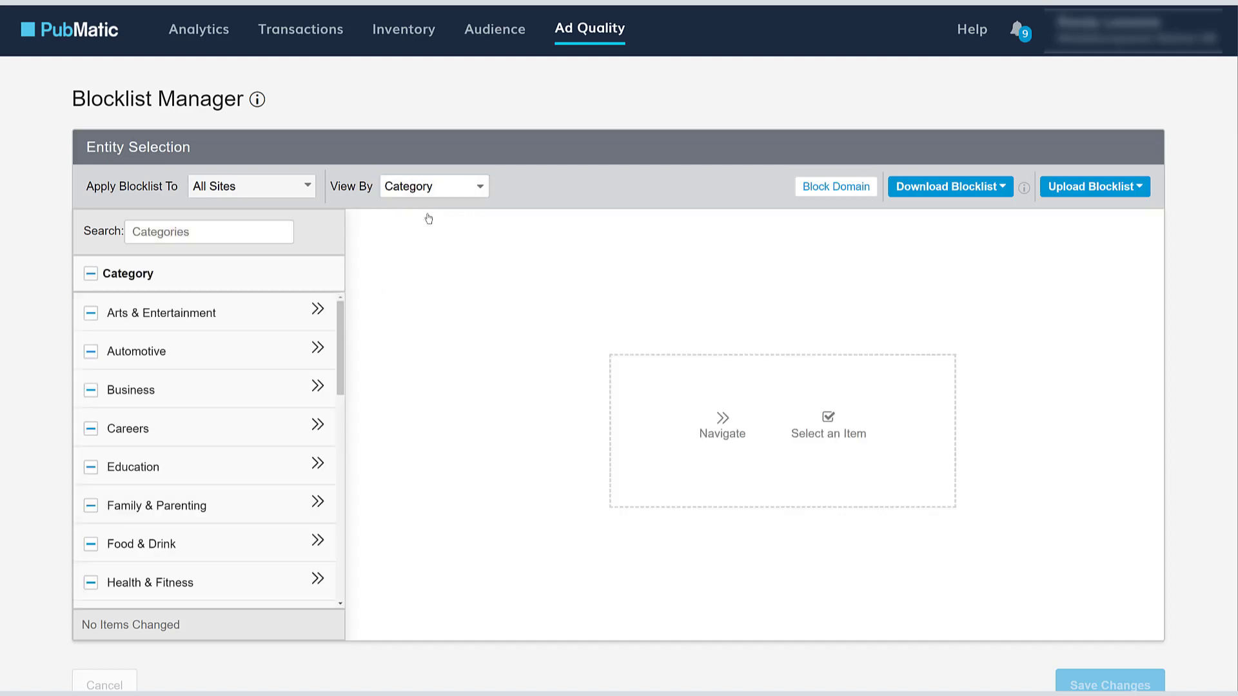
- Block the Books & Literature sub-category under Arts & Entertainment, with all its advertisers checked
{"action": "left_click", "coordinate": [320, 313]}
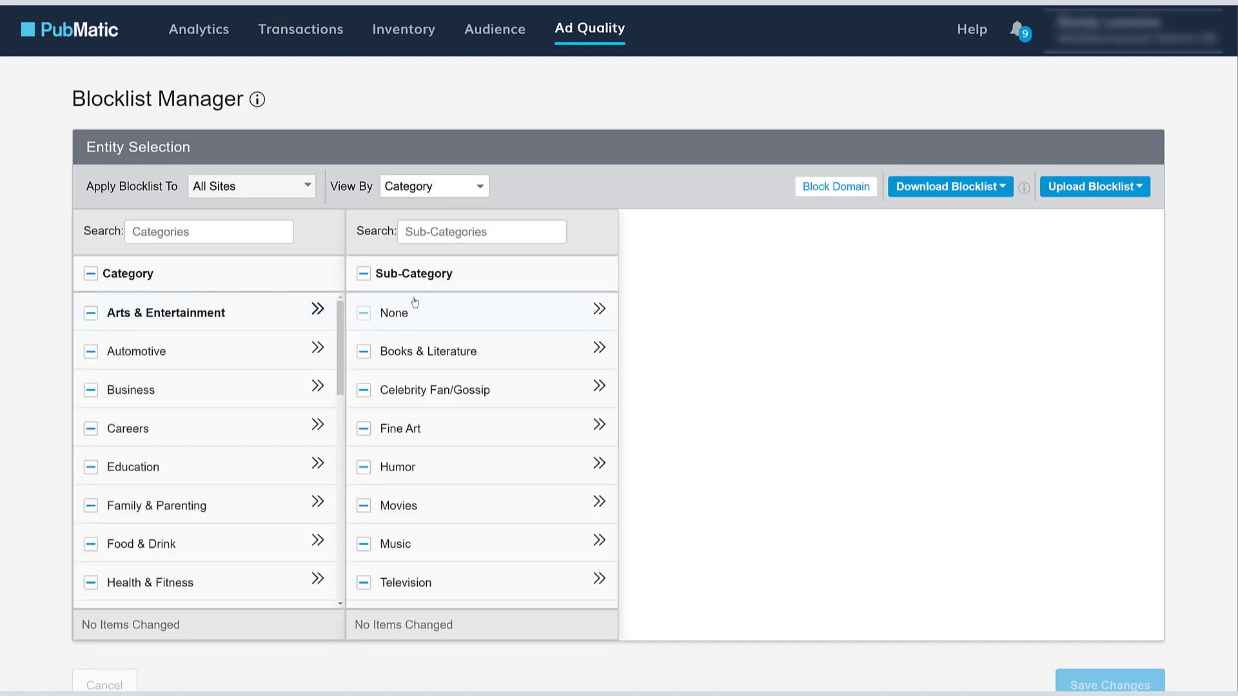
{"action": "left_click", "coordinate": [599, 349]}
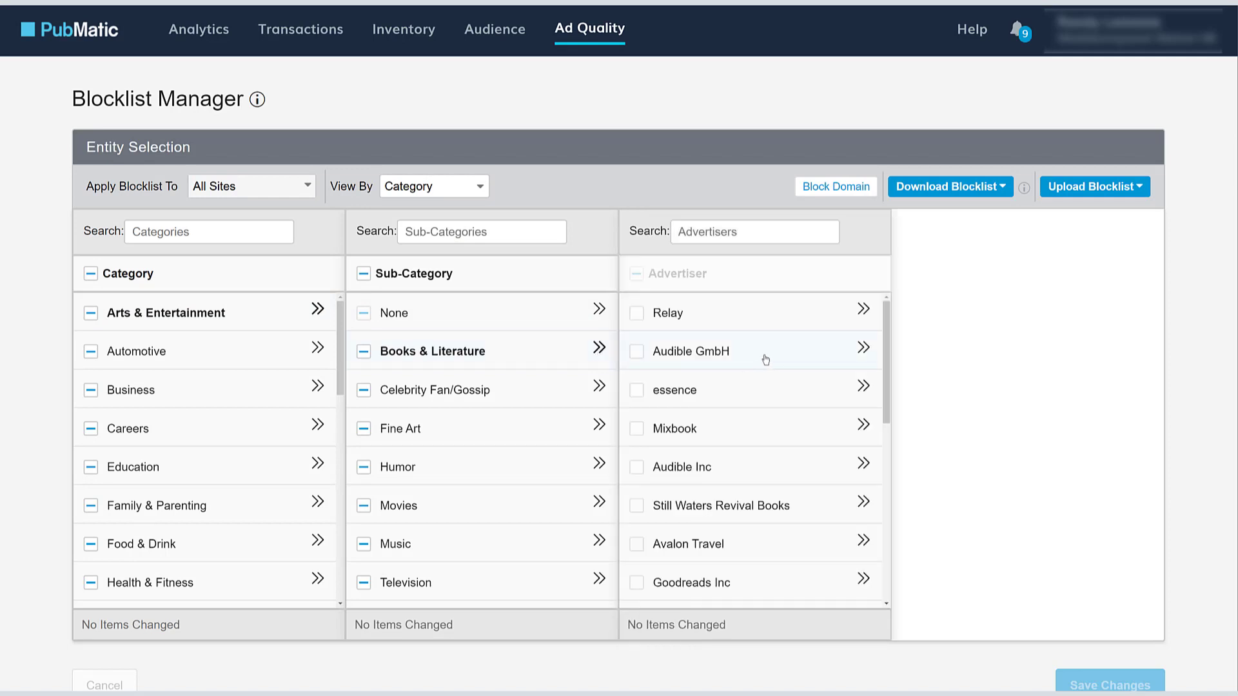
{"action": "left_click", "coordinate": [364, 352]}
{"action": "left_click", "coordinate": [364, 354]}
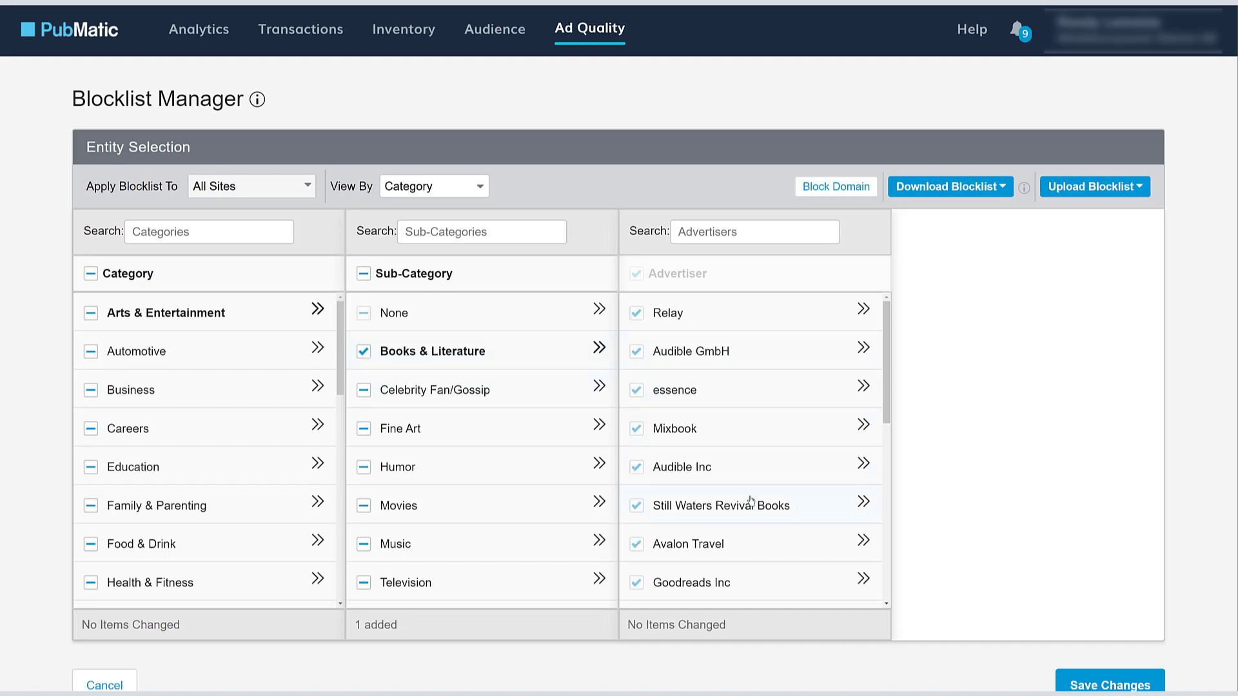
{"action": "scroll", "coordinate": [751, 500], "scroll_direction": "down", "scroll_amount": 4}
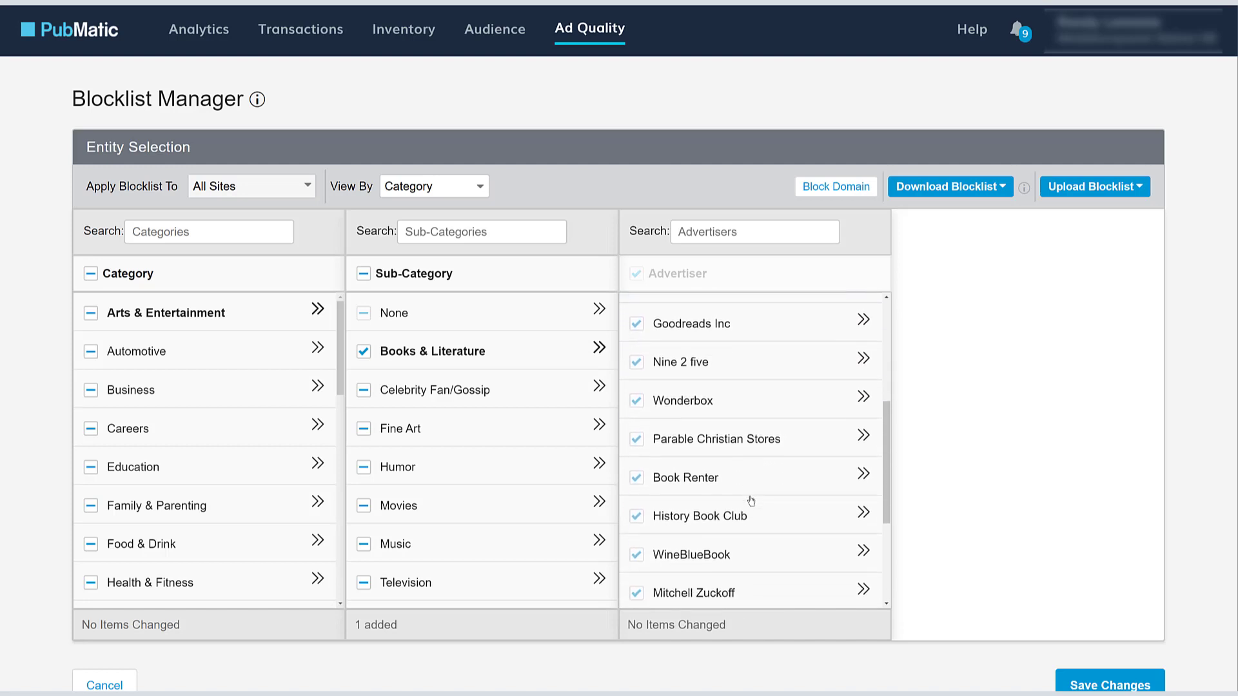
{"action": "scroll", "coordinate": [751, 500], "scroll_direction": "down", "scroll_amount": 3}
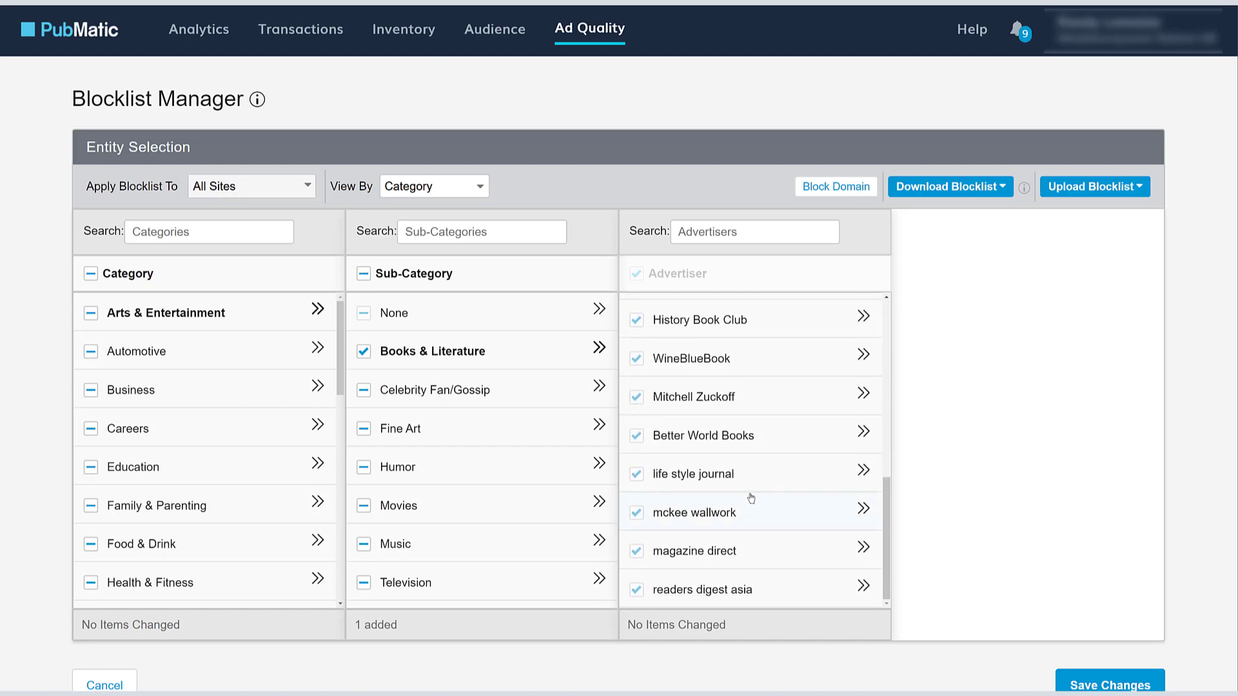
{"action": "scroll", "coordinate": [974, 500], "scroll_direction": "down", "scroll_amount": 1}
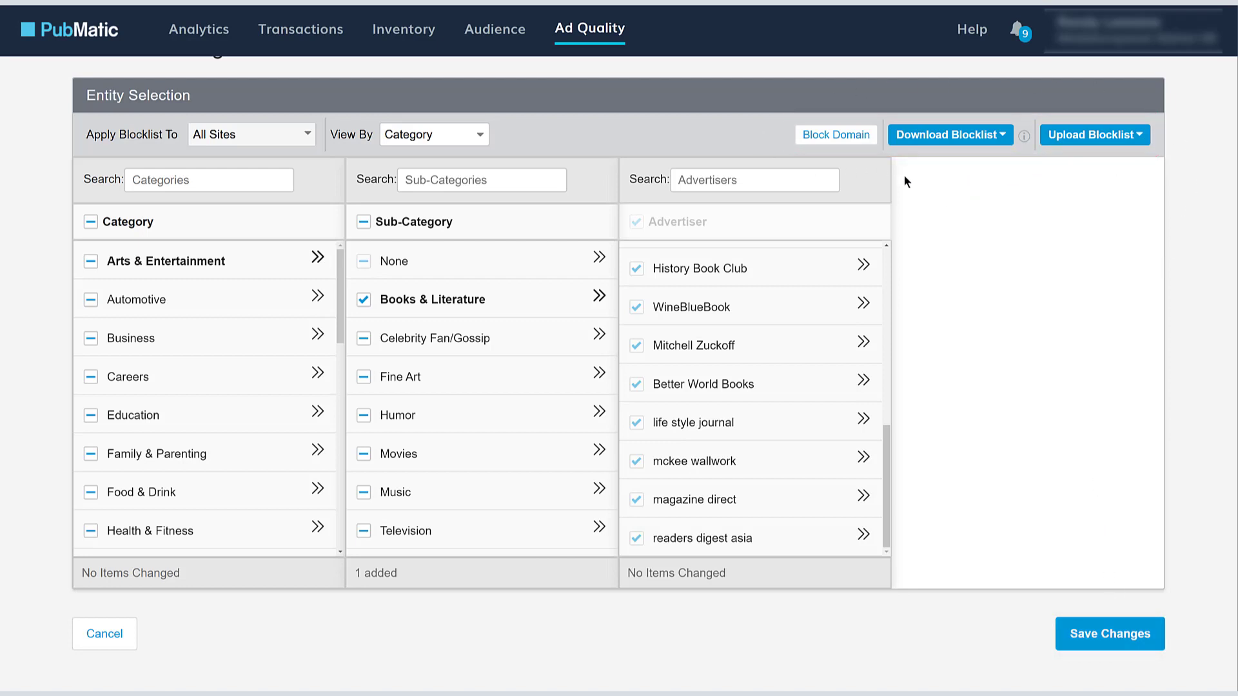
{"action": "left_click", "coordinate": [837, 134]}
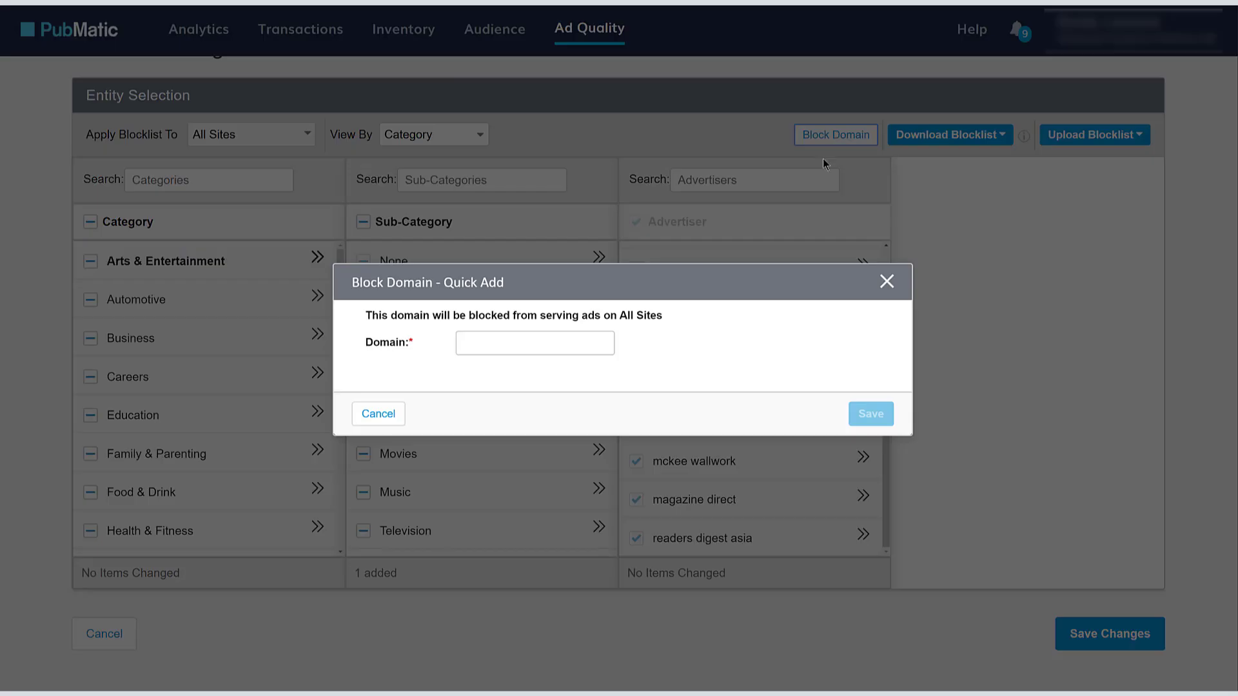
{"action": "left_click", "coordinate": [567, 345]}
{"action": "type", "text": "www"}
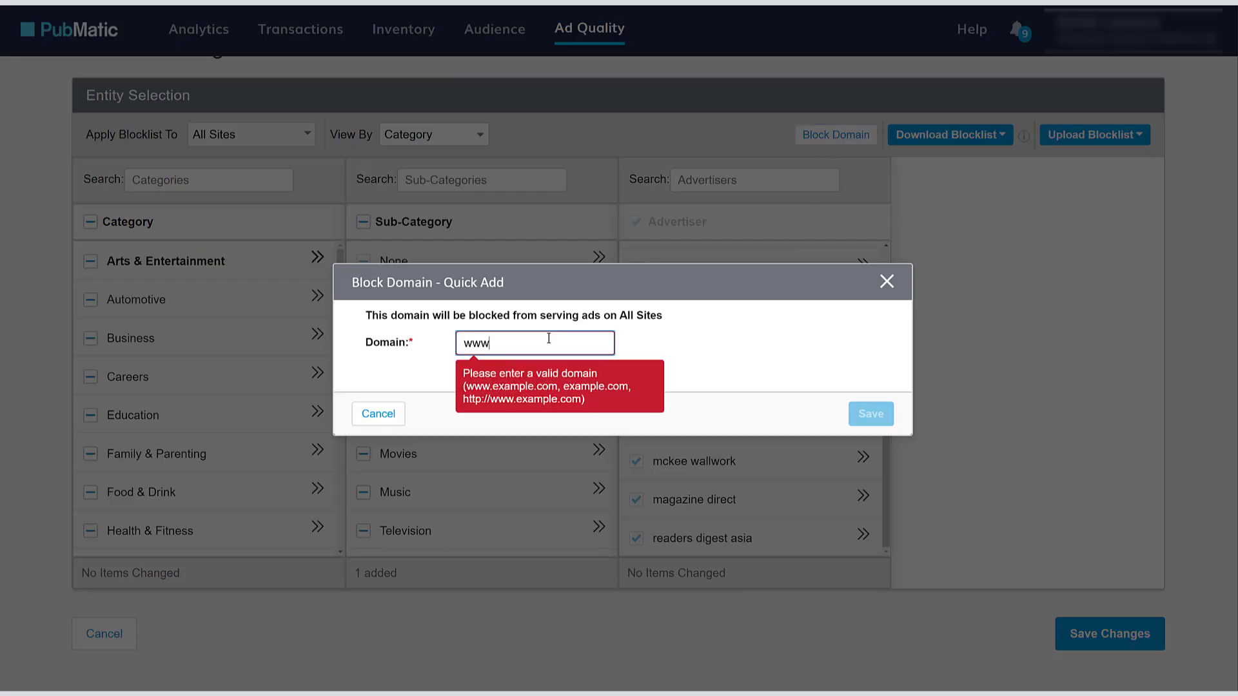
{"action": "type", "text": ".blocke"}
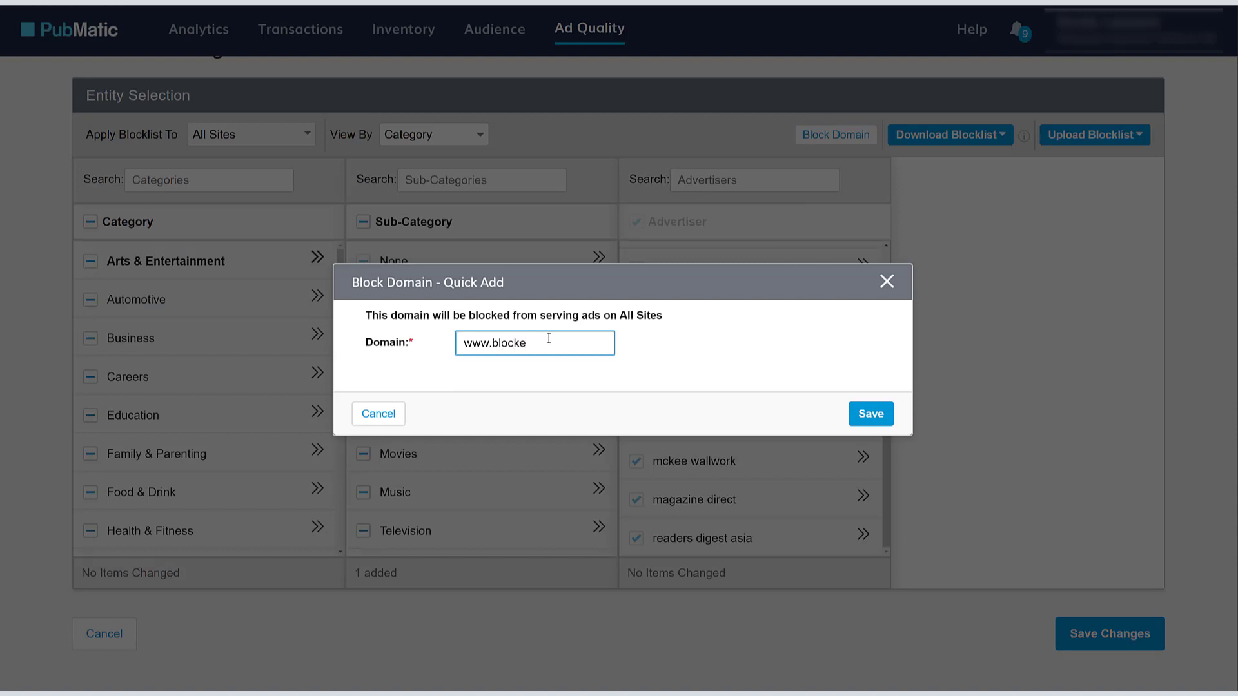
{"action": "type", "text": "ddomain.com"}
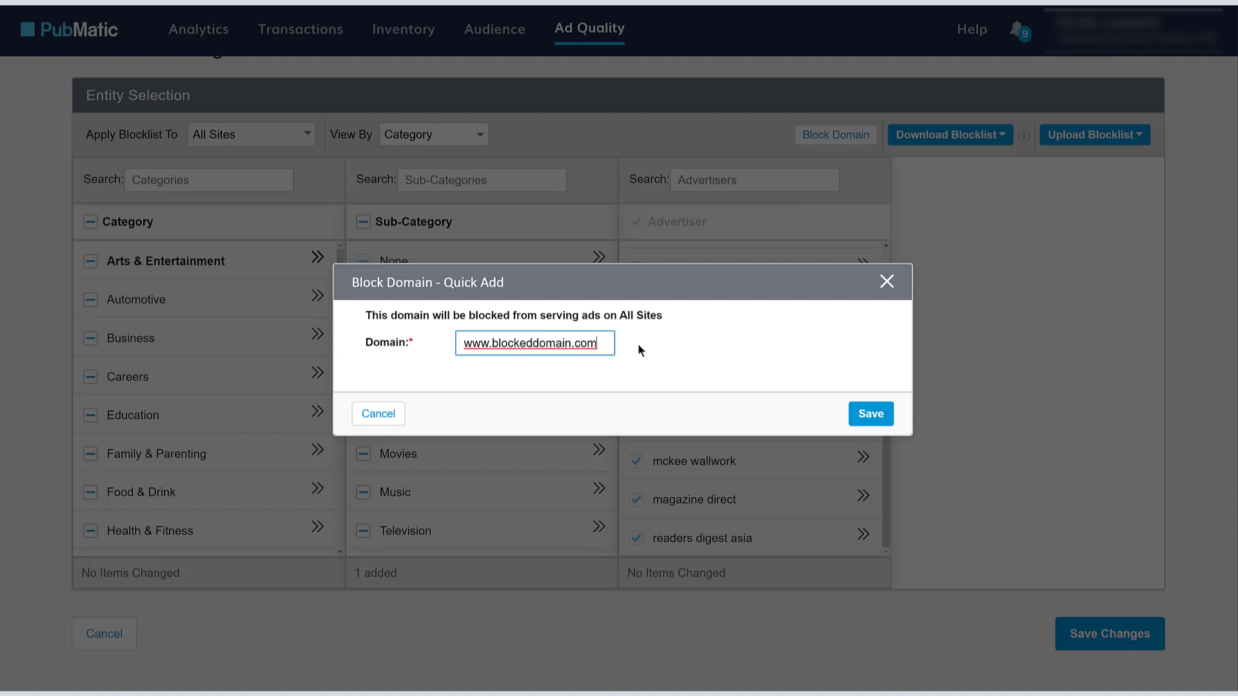
{"action": "left_click", "coordinate": [721, 346]}
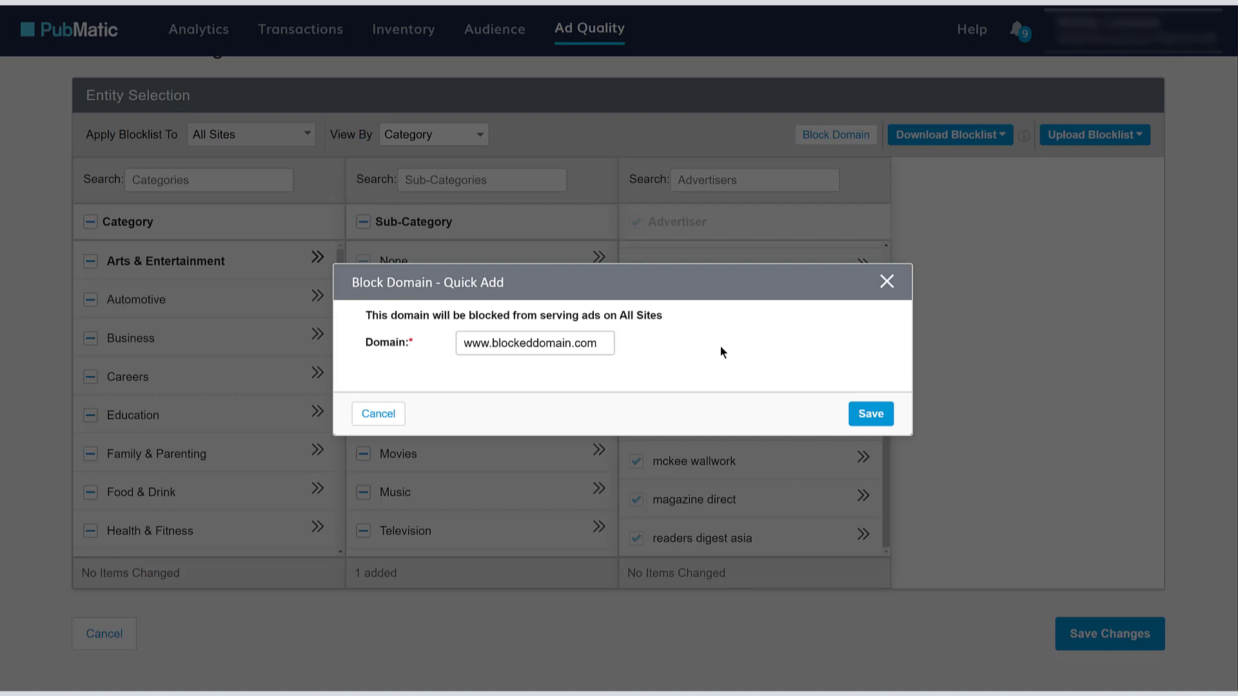
{"action": "left_click", "coordinate": [389, 413]}
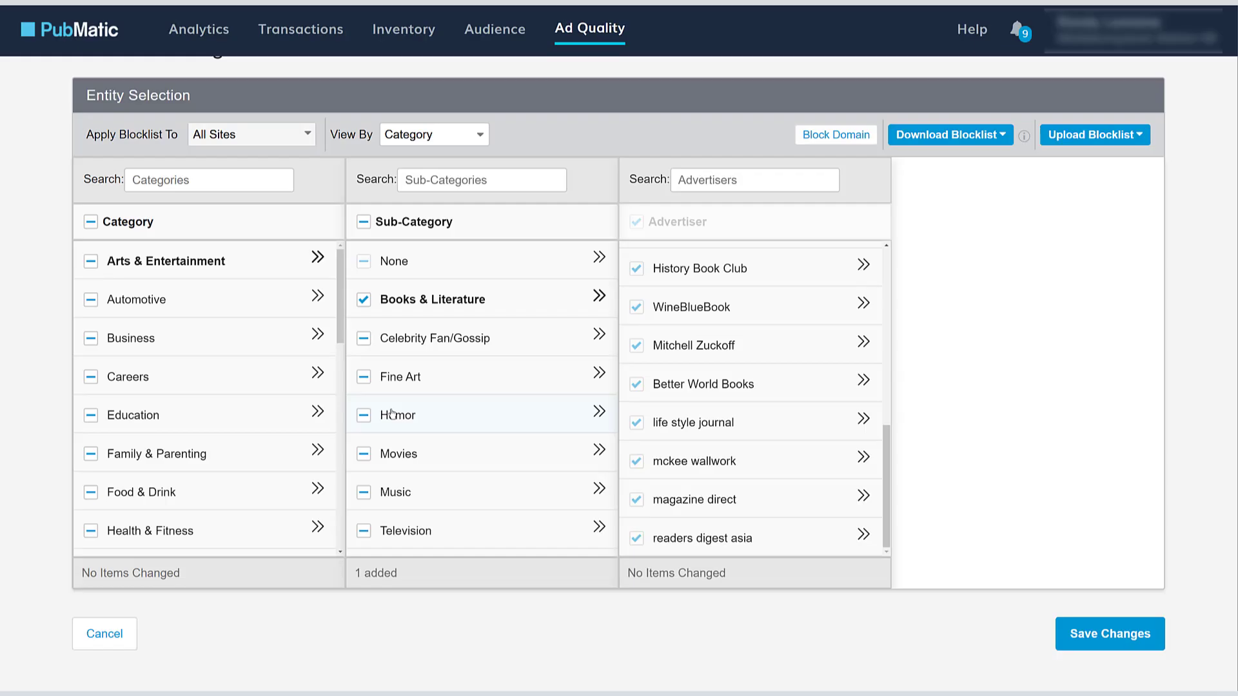
- Download the blocklist using the 'Pub + all site-level blocklists' option
{"action": "left_click", "coordinate": [1000, 137]}
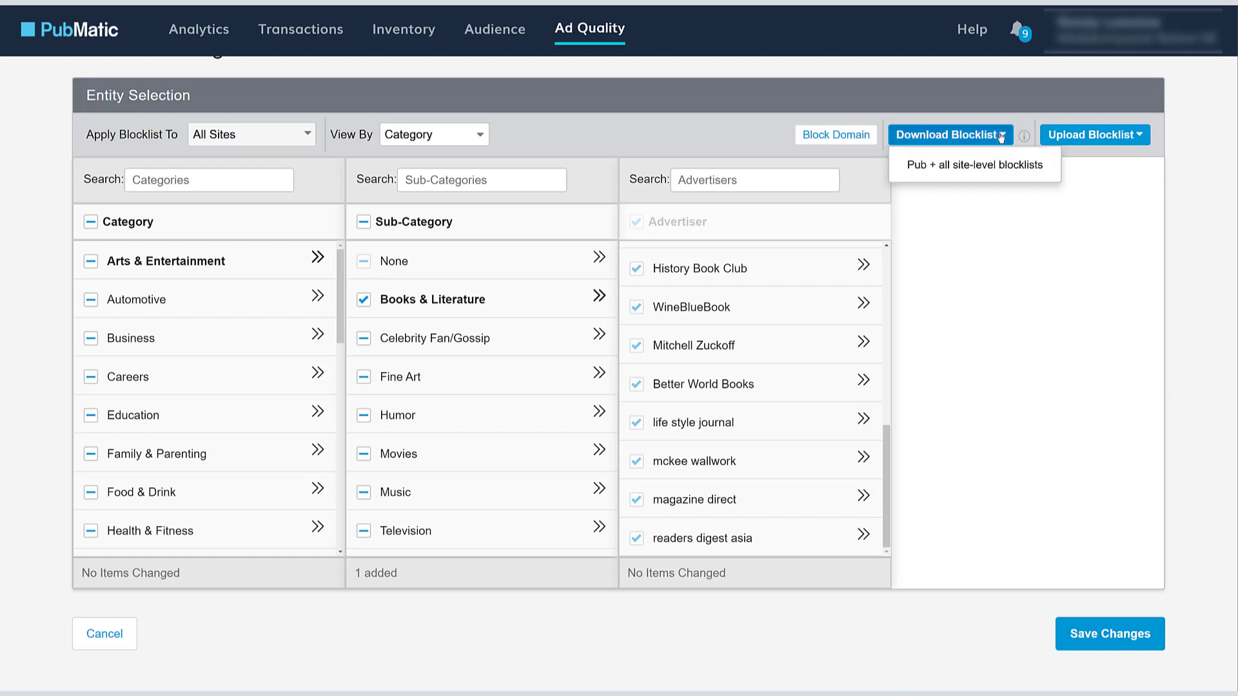
{"action": "left_click", "coordinate": [981, 167]}
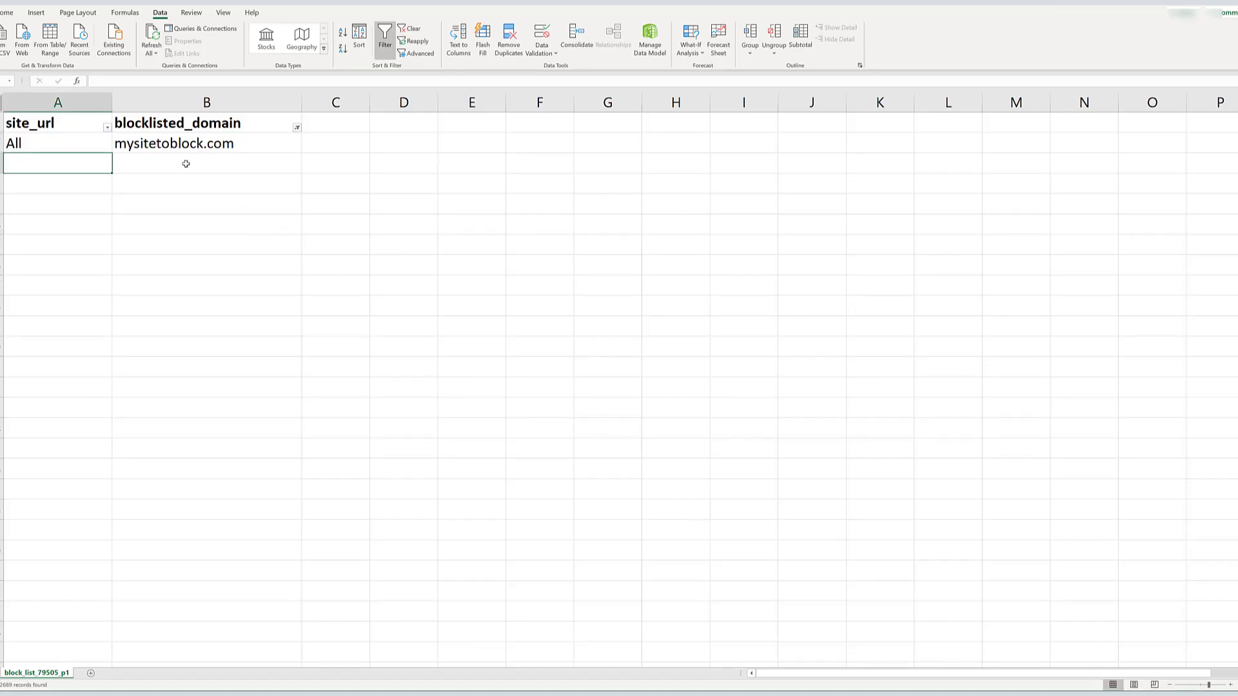
- Copy 'All' from cell A2 into A3 under site_url
{"action": "left_click", "coordinate": [81, 103]}
{"action": "left_click", "coordinate": [192, 273]}
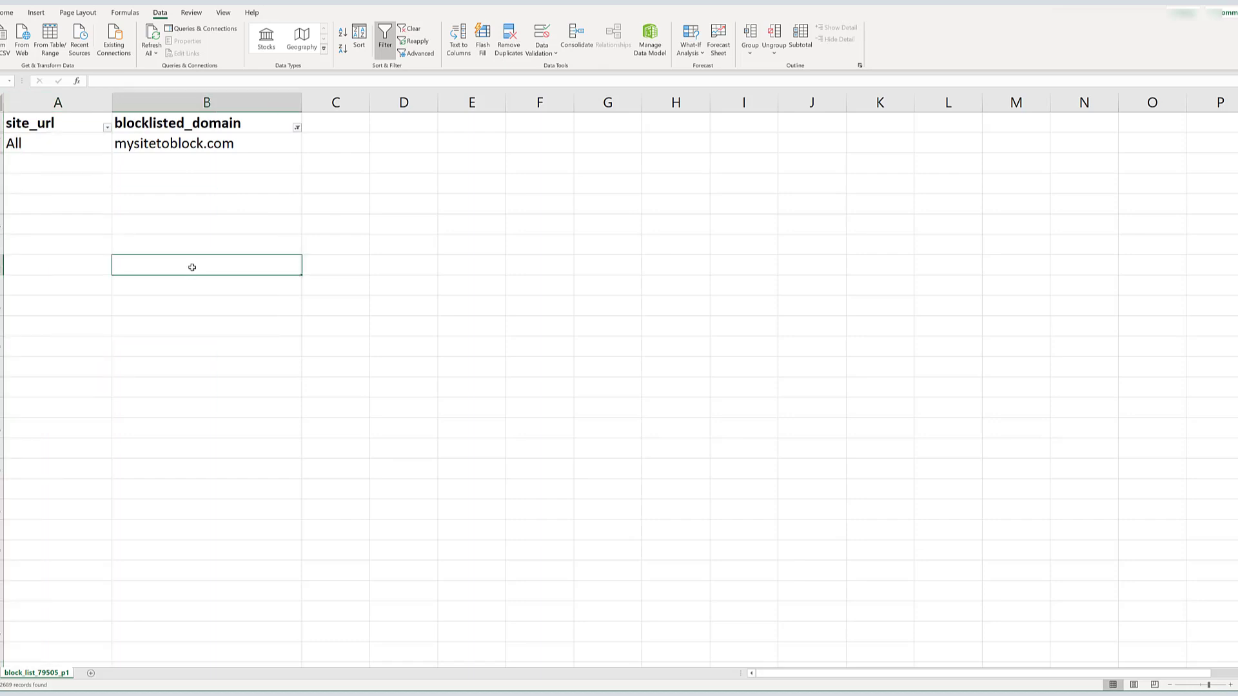
{"action": "left_click", "coordinate": [206, 102]}
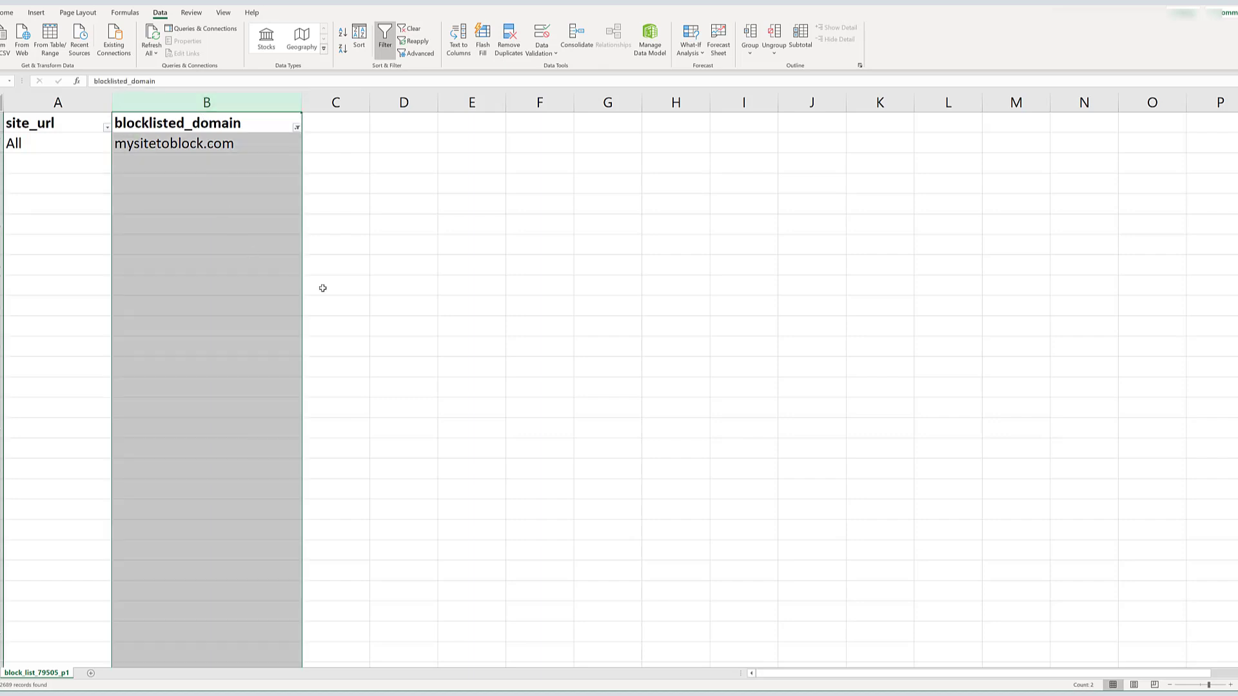
{"action": "left_click", "coordinate": [406, 271]}
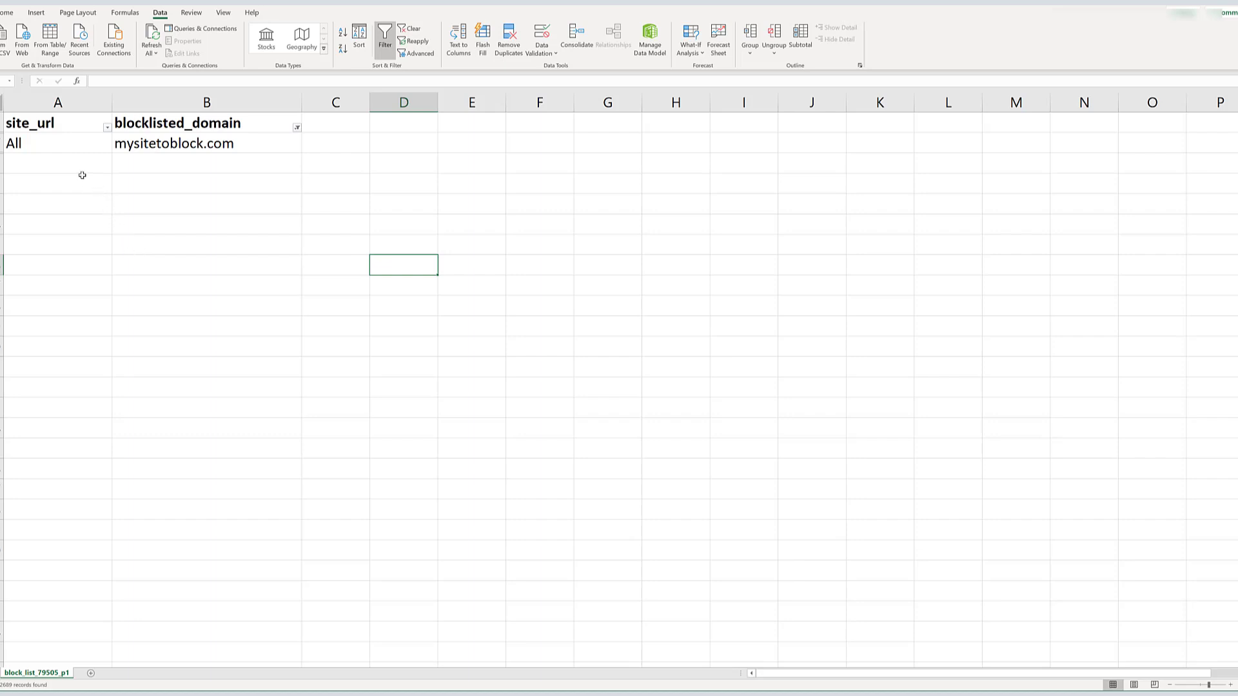
{"action": "left_click", "coordinate": [60, 149]}
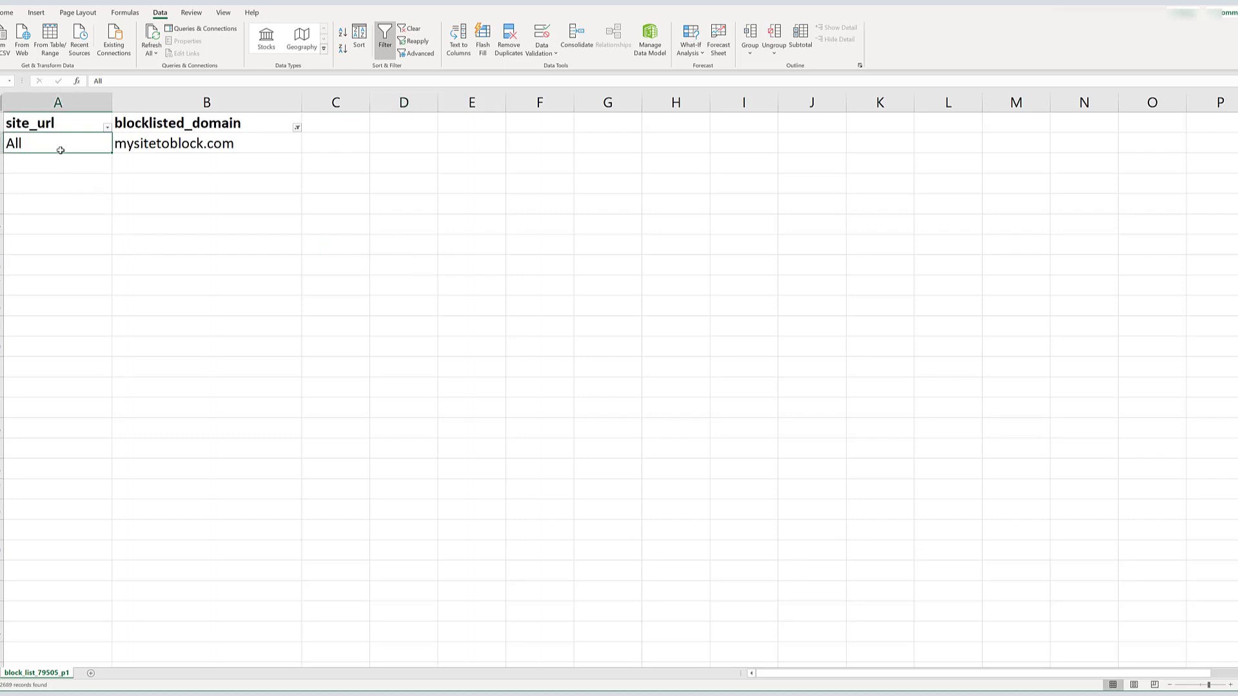
{"action": "left_click", "coordinate": [56, 165]}
{"action": "left_click", "coordinate": [54, 146]}
{"action": "key", "text": "ctrl+c"}
{"action": "left_click", "coordinate": [55, 161]}
{"action": "key", "text": "ctrl+v"}
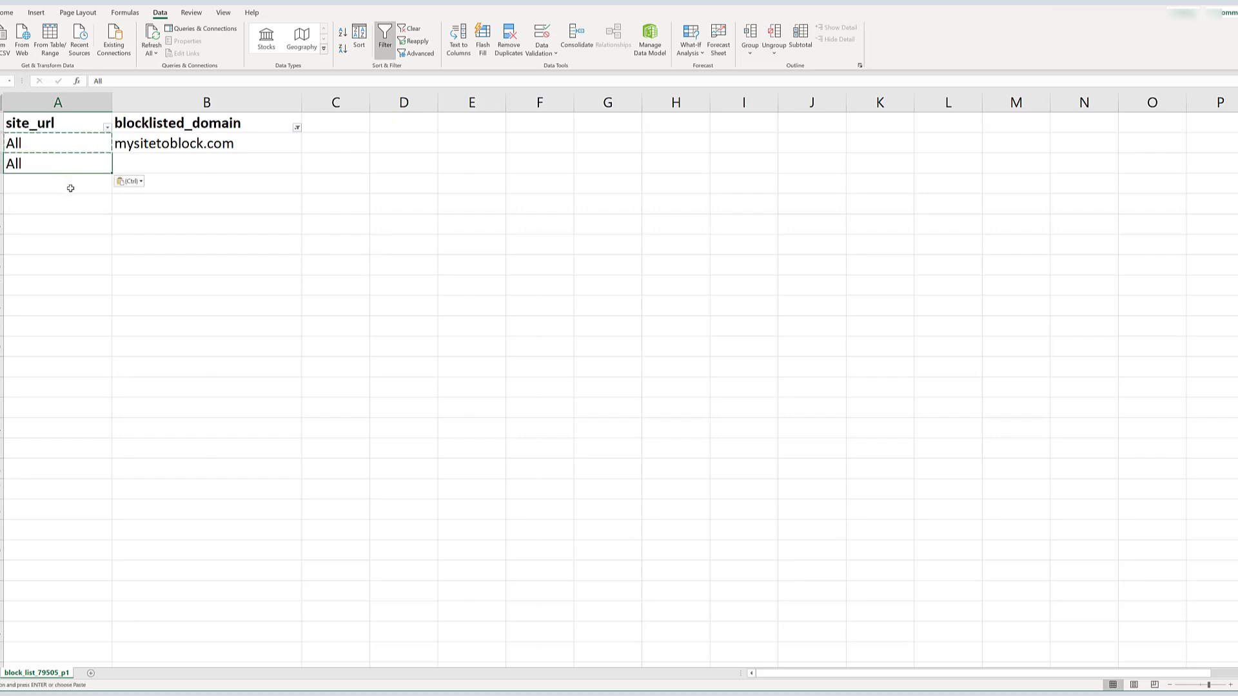
- Copy mysitetoblock.com from cell B2 into B3 under blocklisted_domain, then return to PubMatic
{"action": "left_click", "coordinate": [146, 162]}
{"action": "left_click", "coordinate": [152, 145]}
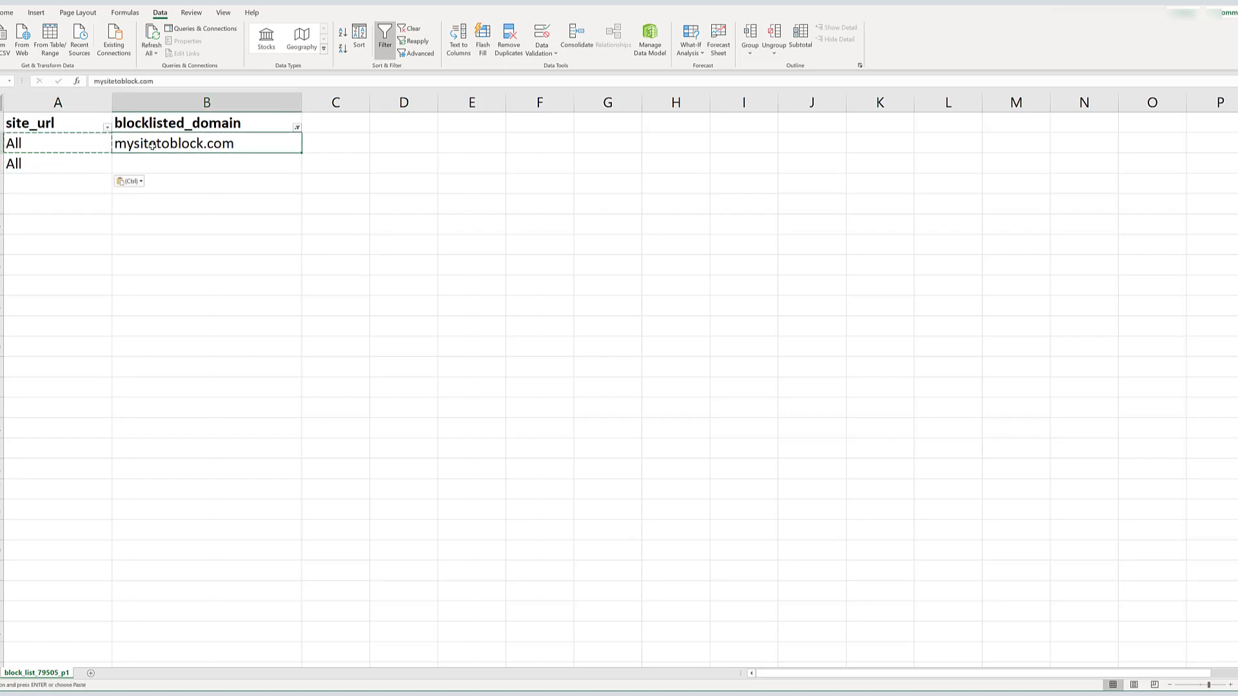
{"action": "key", "text": "ctrl+c"}
{"action": "left_click", "coordinate": [152, 163]}
{"action": "key", "text": "ctrl+v"}
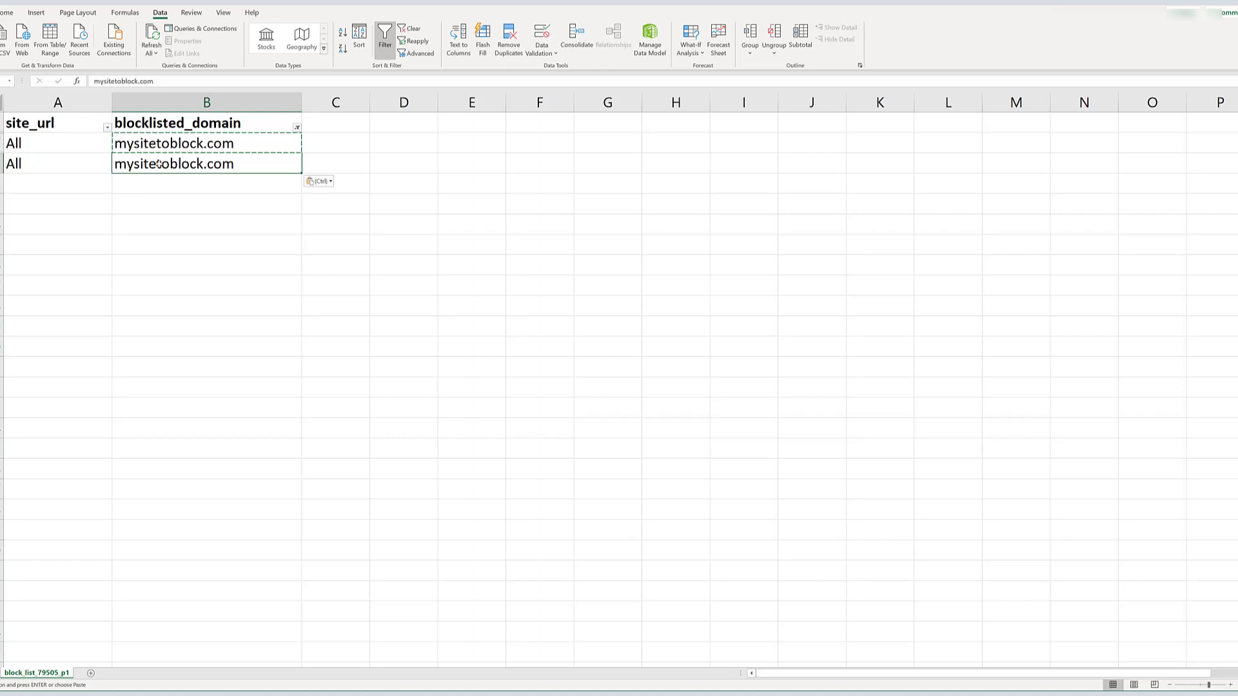
{"action": "left_click", "coordinate": [191, 208]}
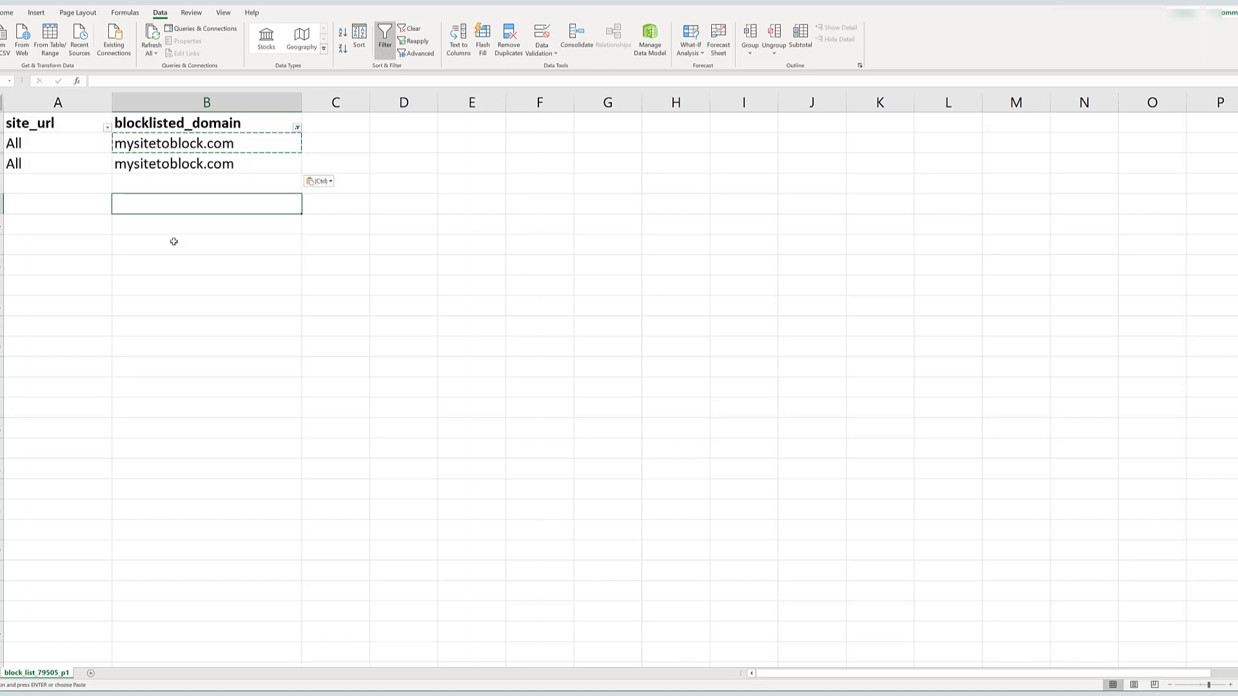
{"action": "left_click", "coordinate": [551, 328]}
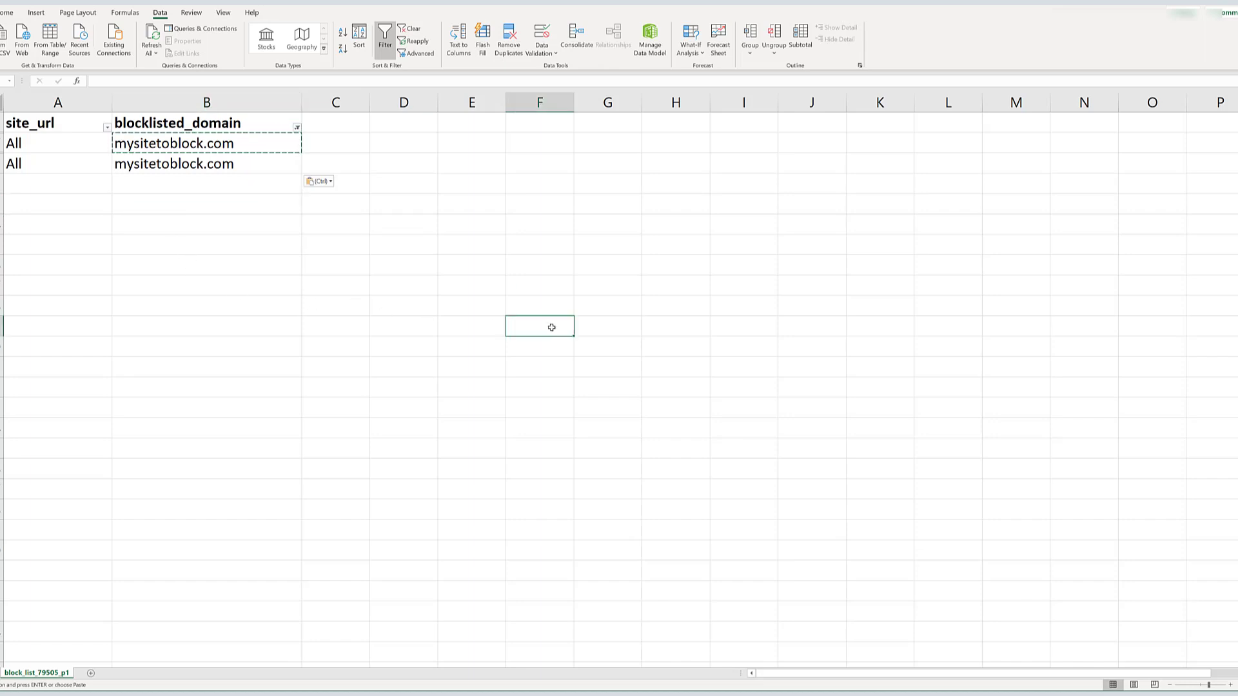
{"action": "key", "text": "alt+Tab"}
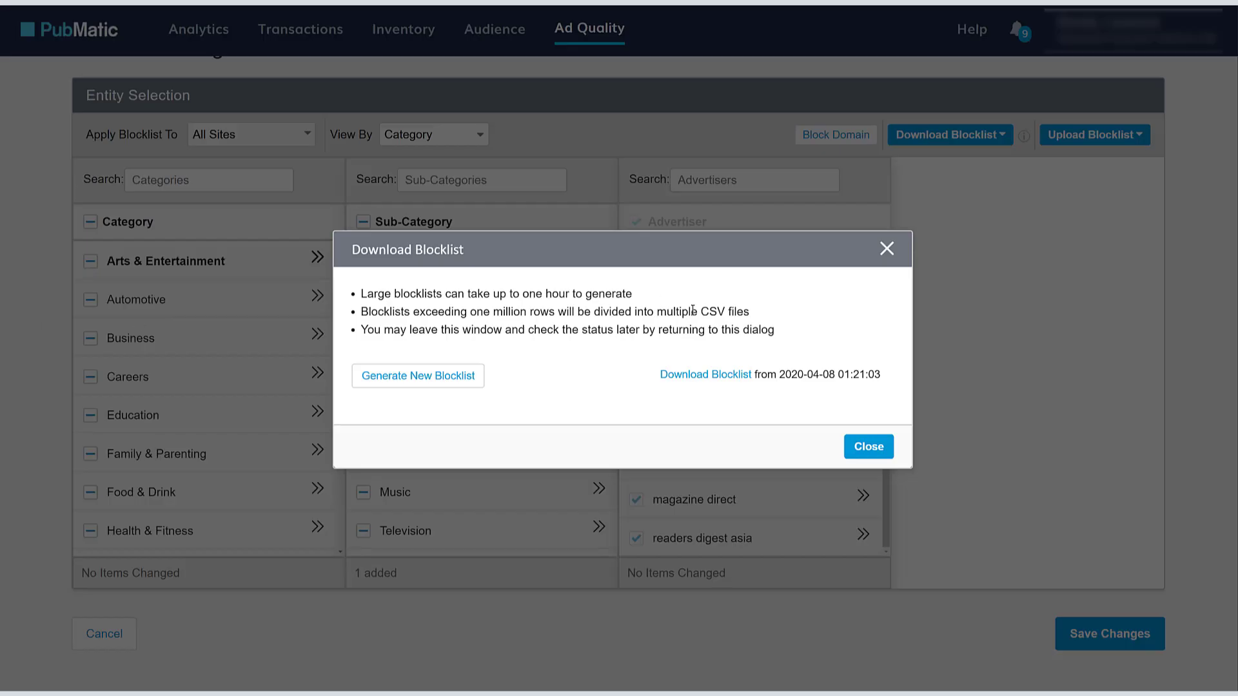
- Close the Download Blocklist dialog and show the Upload Block List / Upload Unblock List options
{"action": "left_click", "coordinate": [887, 248]}
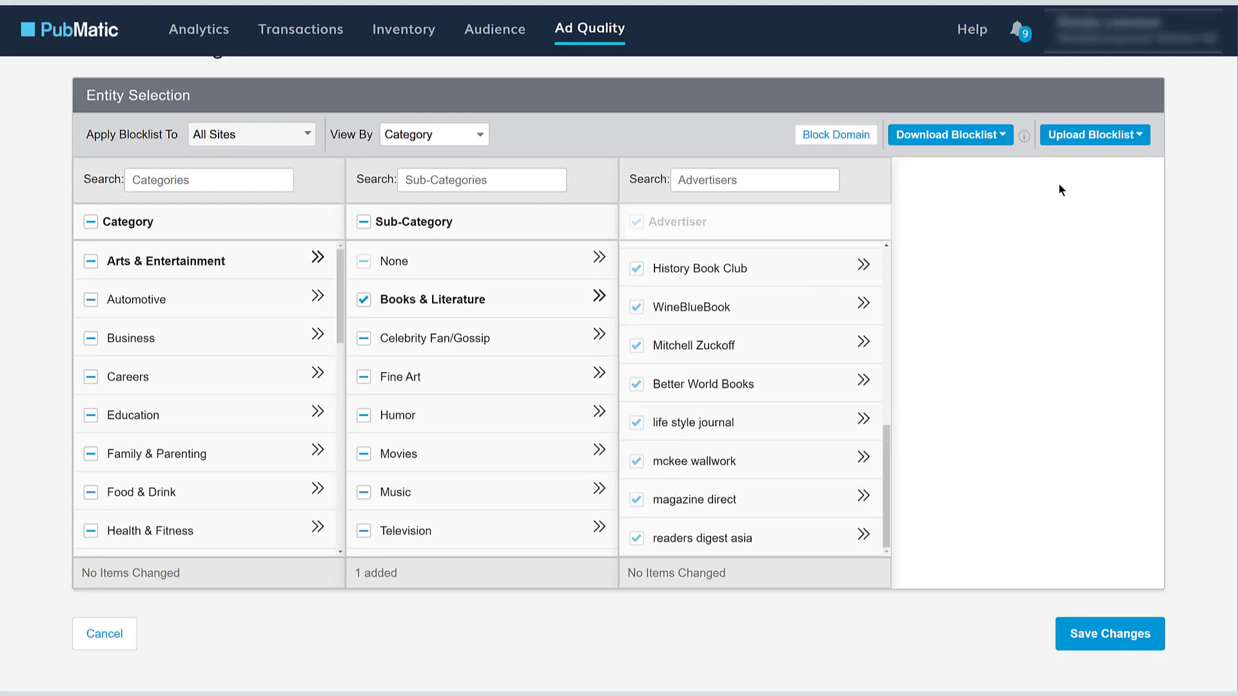
{"action": "left_click", "coordinate": [1141, 135]}
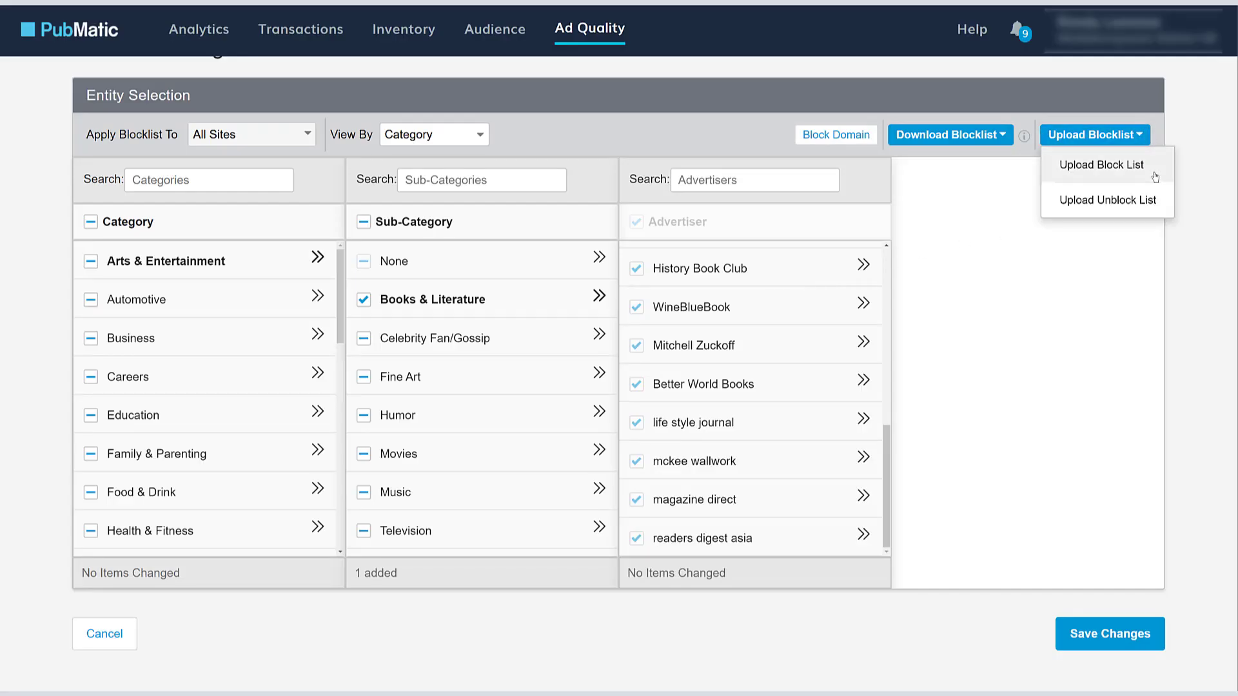
- Open the Upload Block List dialog, highlight its 10,000-item limit, then cancel it
{"action": "left_click", "coordinate": [1146, 254]}
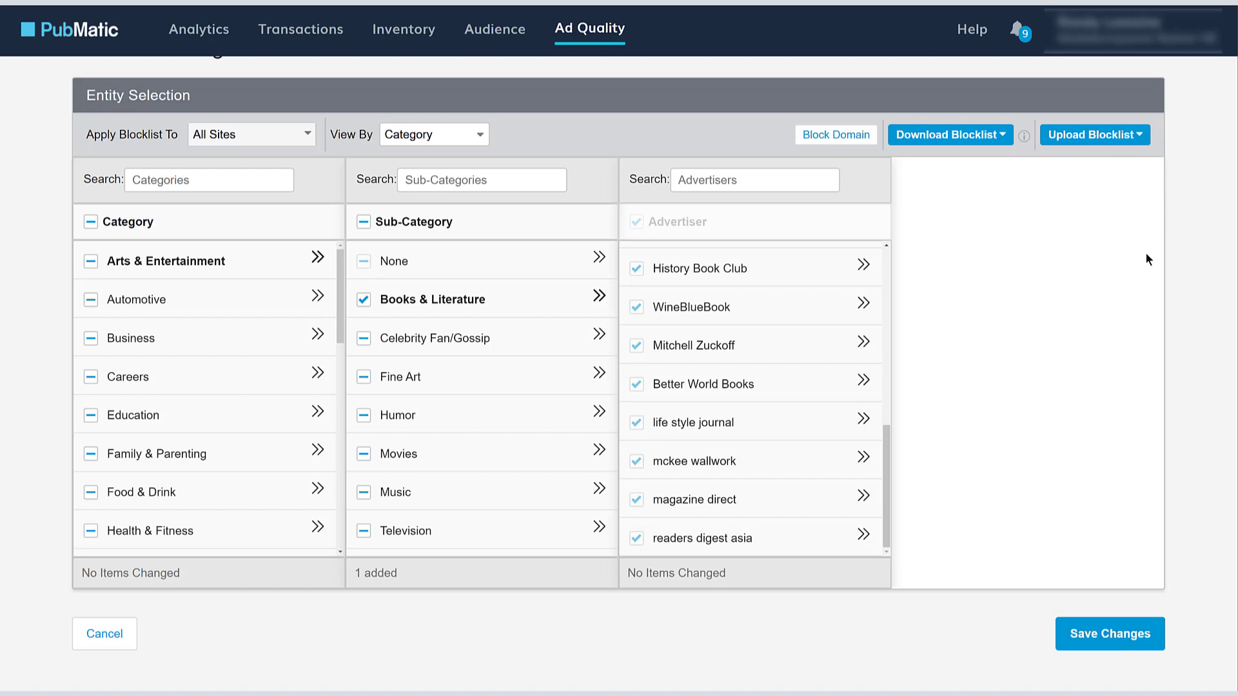
{"action": "left_click", "coordinate": [1103, 136]}
{"action": "left_click", "coordinate": [1104, 167]}
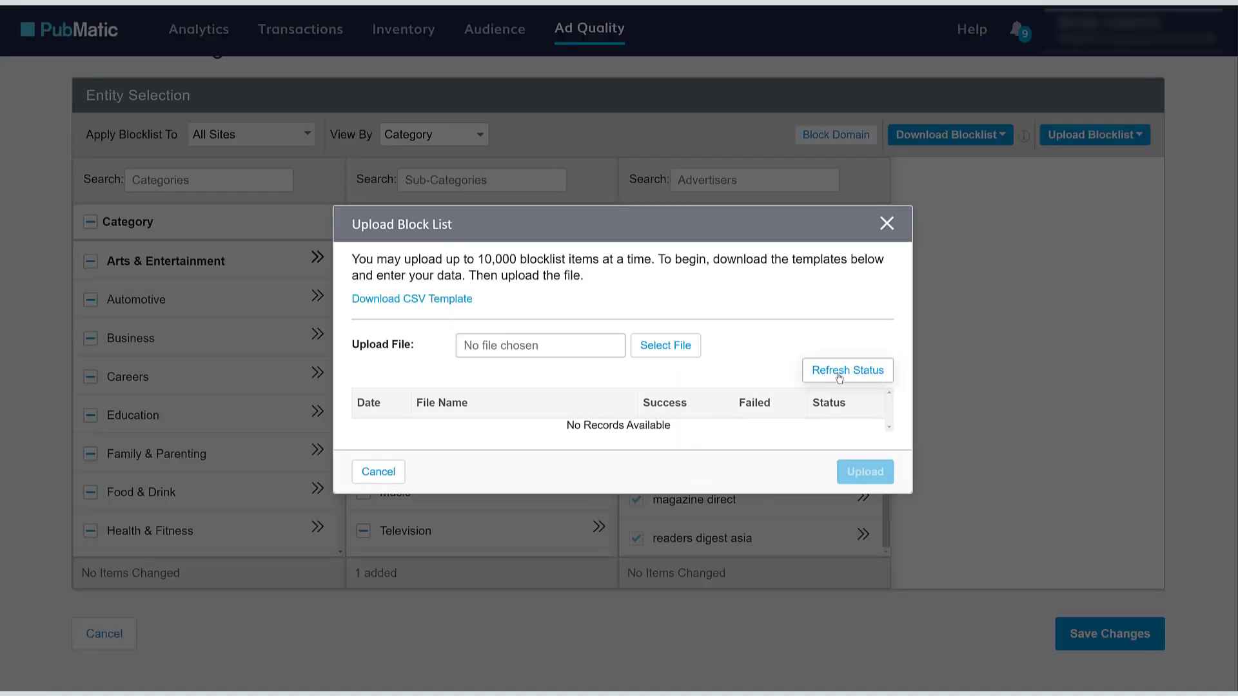
{"action": "double_click", "coordinate": [500, 259]}
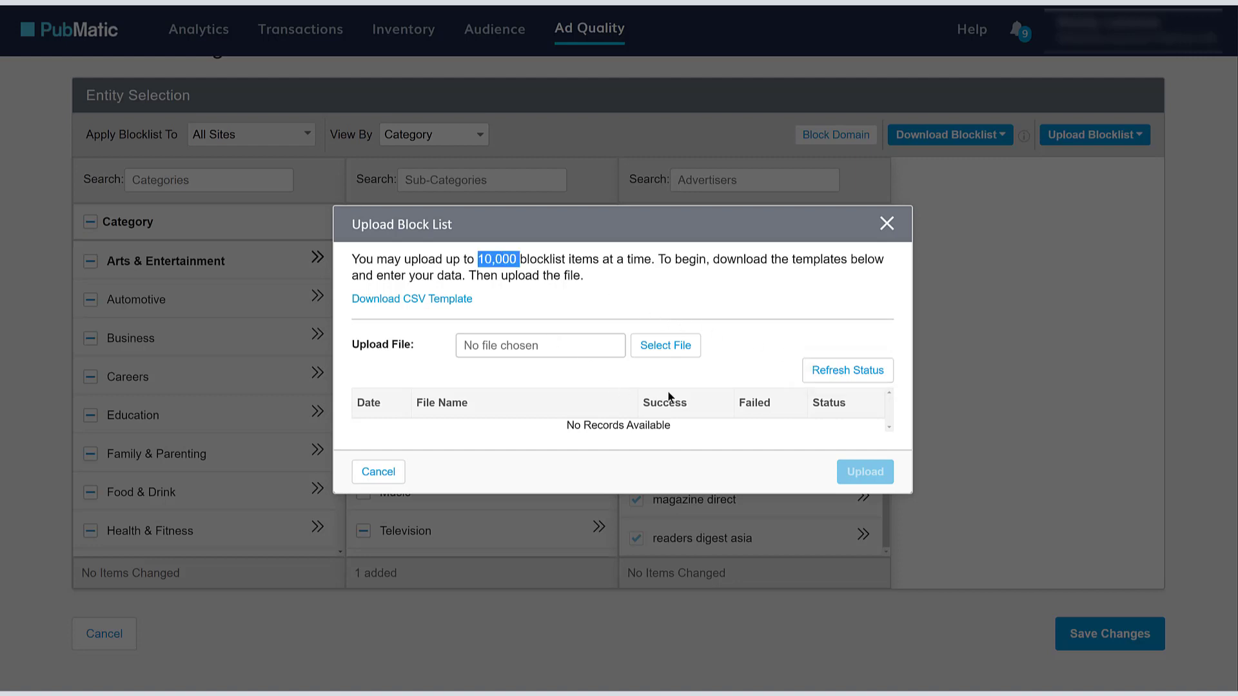
{"action": "left_click", "coordinate": [726, 303]}
{"action": "left_click", "coordinate": [391, 472]}
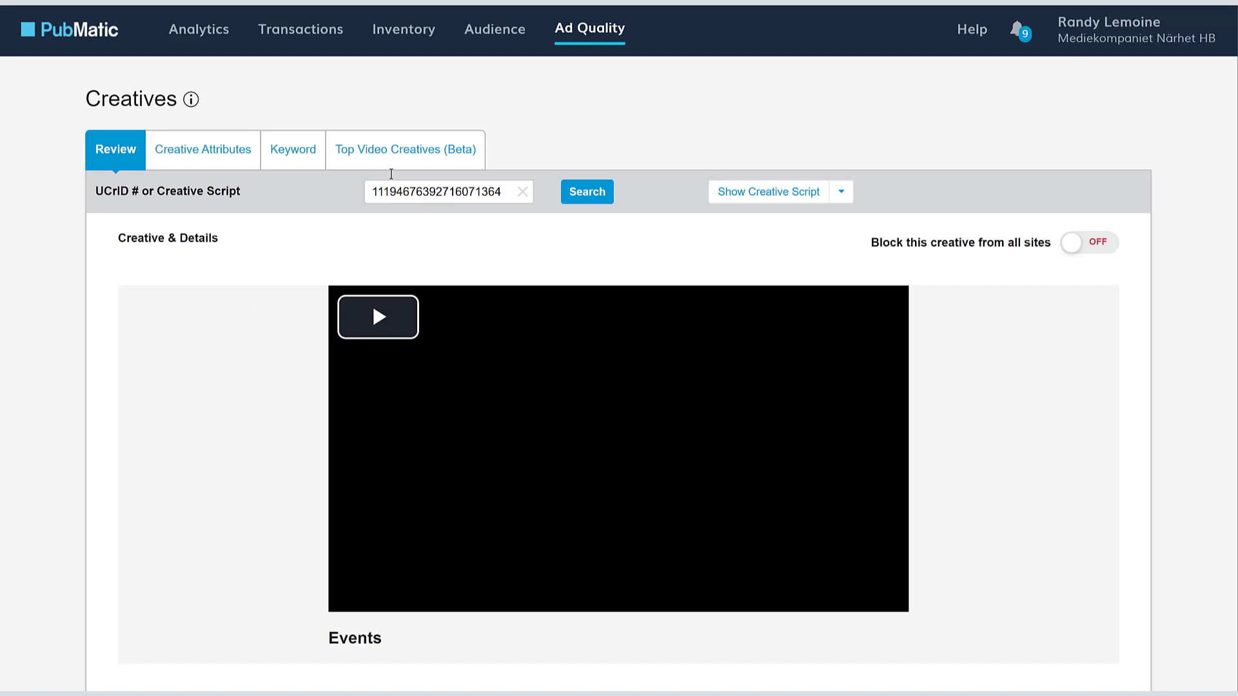
- Play the video creative preview and review its details: The Trade Desk, hulu.com, Video InStream
{"action": "mouse_move", "coordinate": [577, 49]}
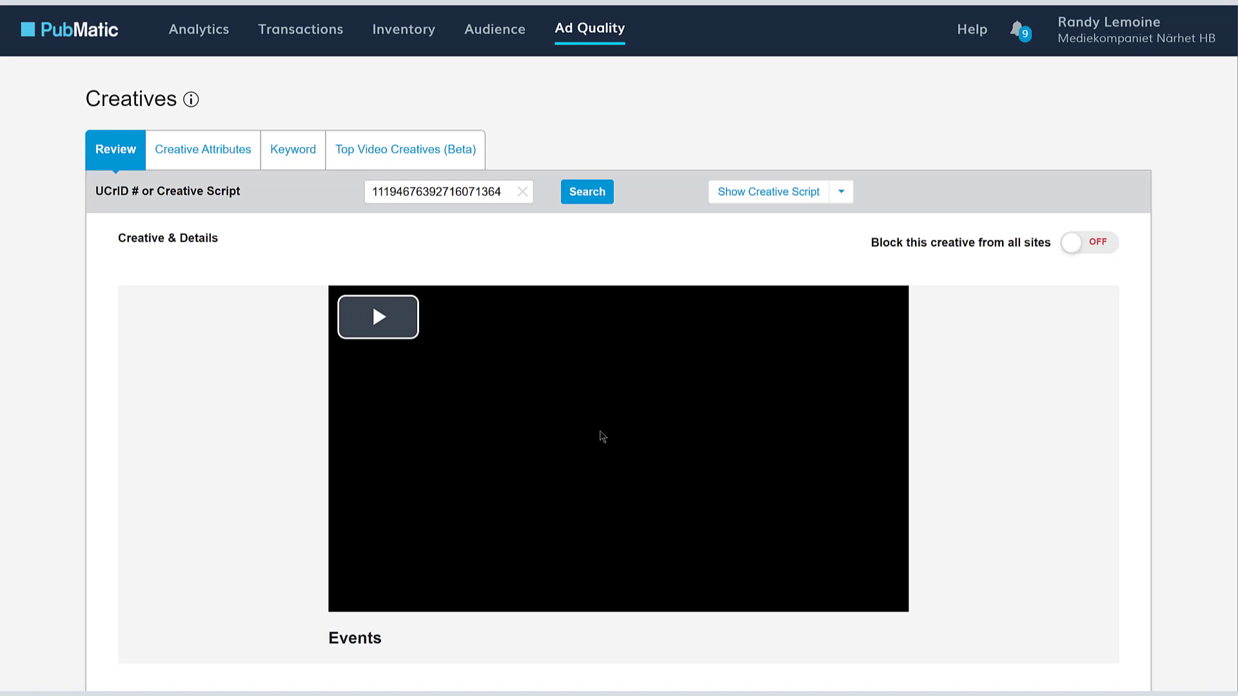
{"action": "left_click", "coordinate": [390, 325]}
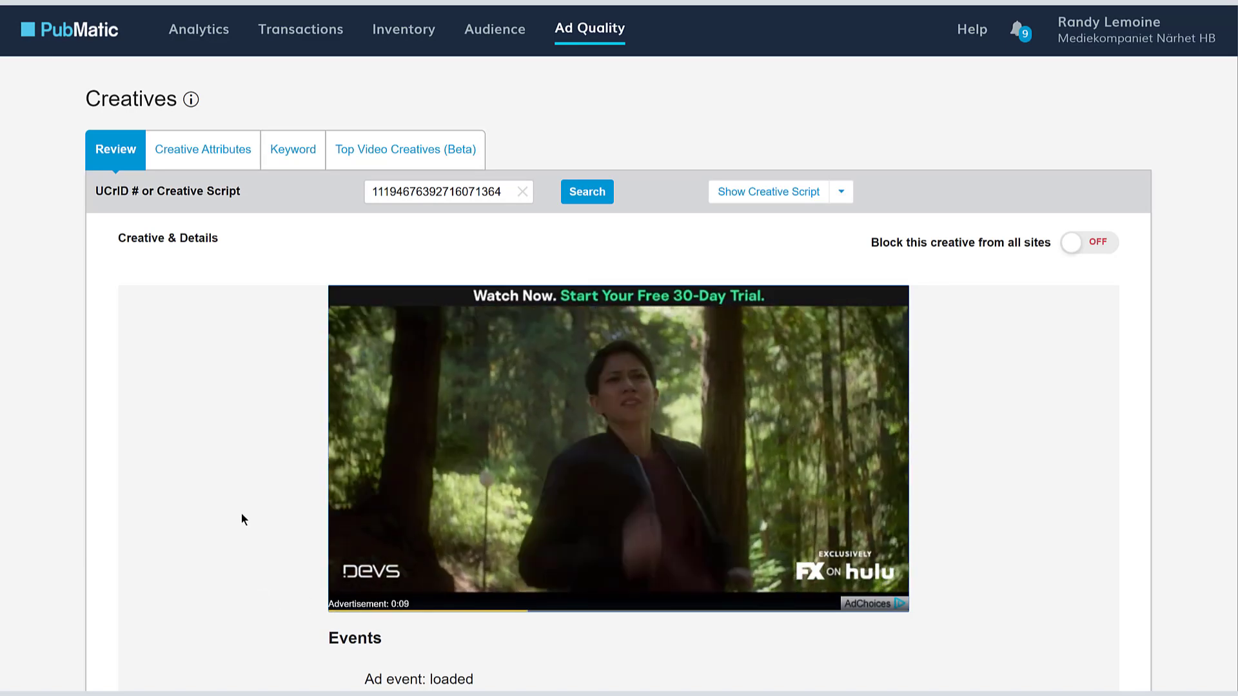
{"action": "scroll", "coordinate": [221, 506], "scroll_direction": "down", "scroll_amount": 5}
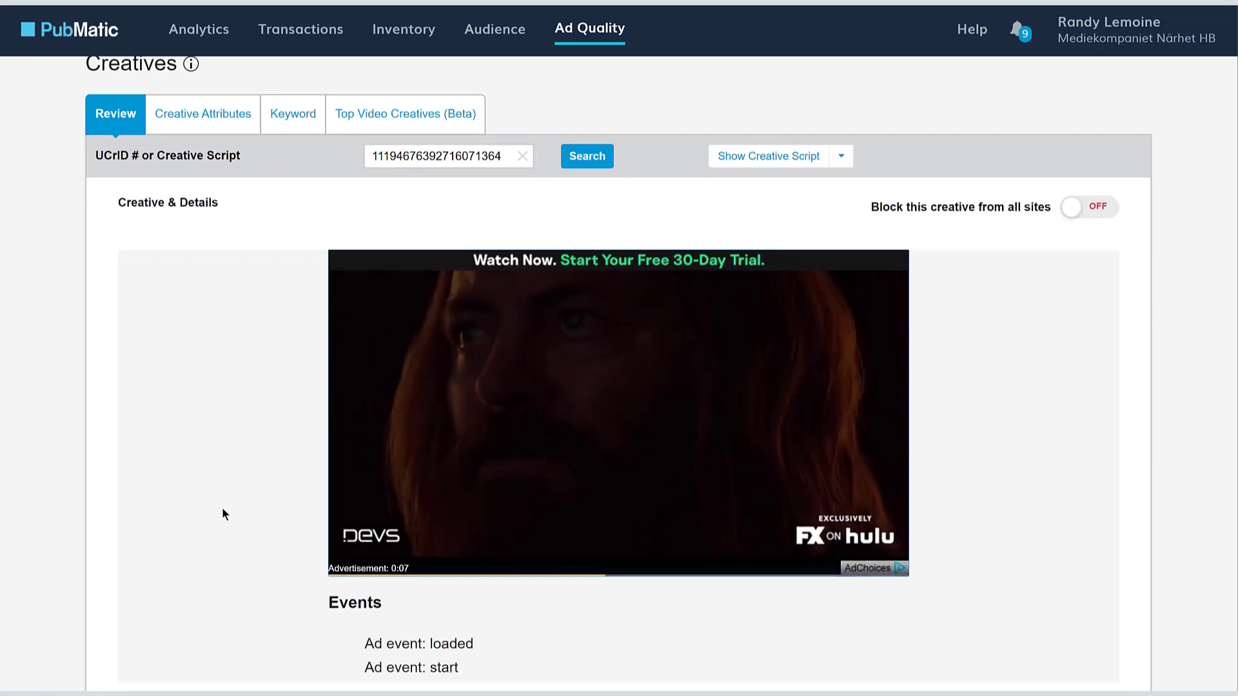
{"action": "scroll", "coordinate": [222, 514], "scroll_direction": "down", "scroll_amount": 6}
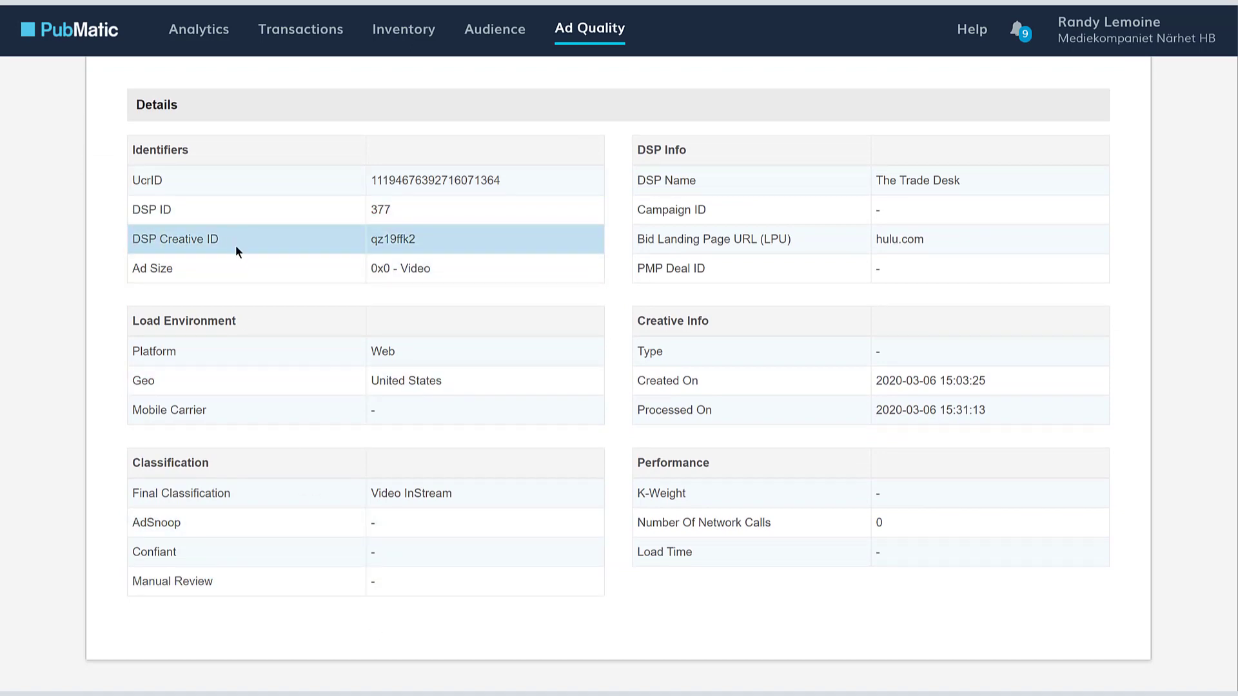
{"action": "scroll", "coordinate": [238, 259], "scroll_direction": "up", "scroll_amount": 1}
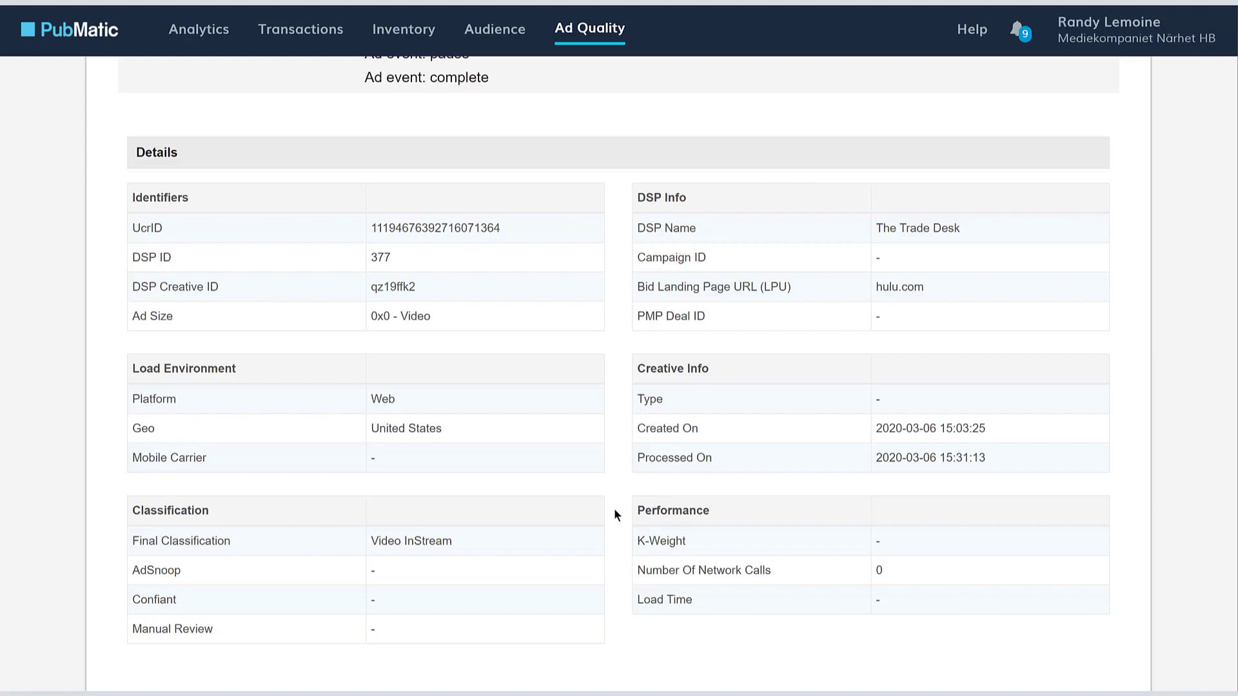
{"action": "scroll", "coordinate": [614, 508], "scroll_direction": "up", "scroll_amount": 8}
- Turn on 'Block this creative from all sites' and confirm with Yes
{"action": "scroll", "coordinate": [985, 501], "scroll_direction": "up", "scroll_amount": 1}
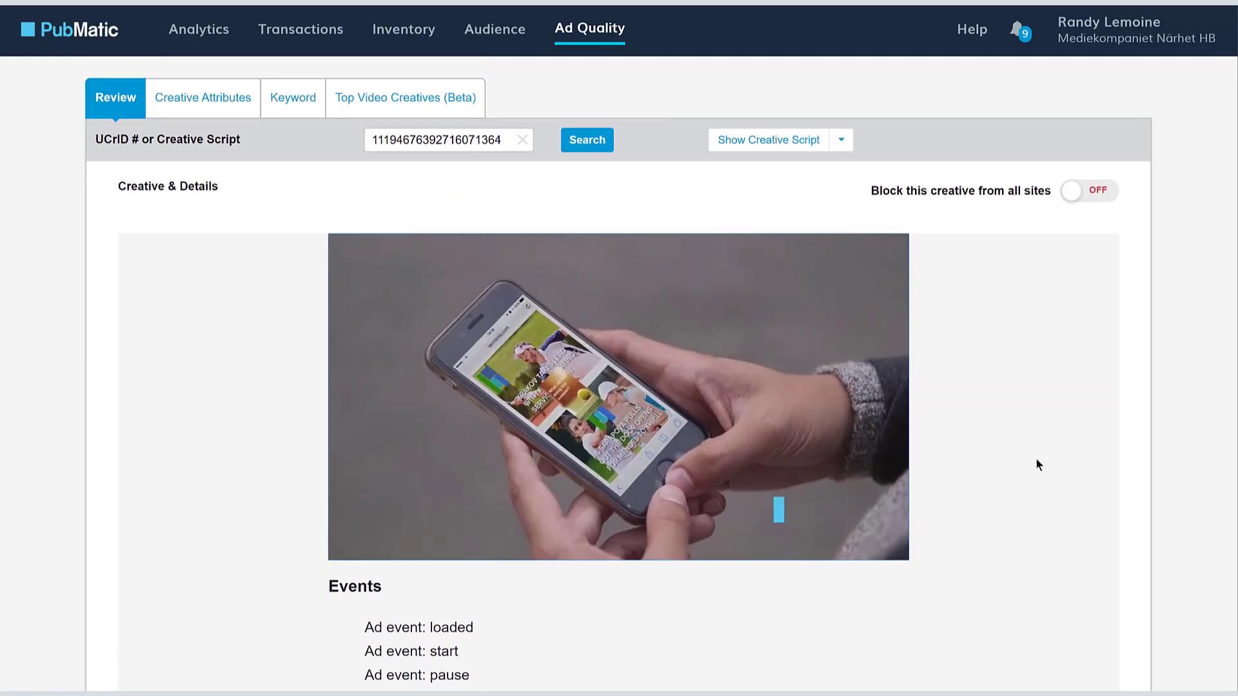
{"action": "left_click", "coordinate": [1100, 192]}
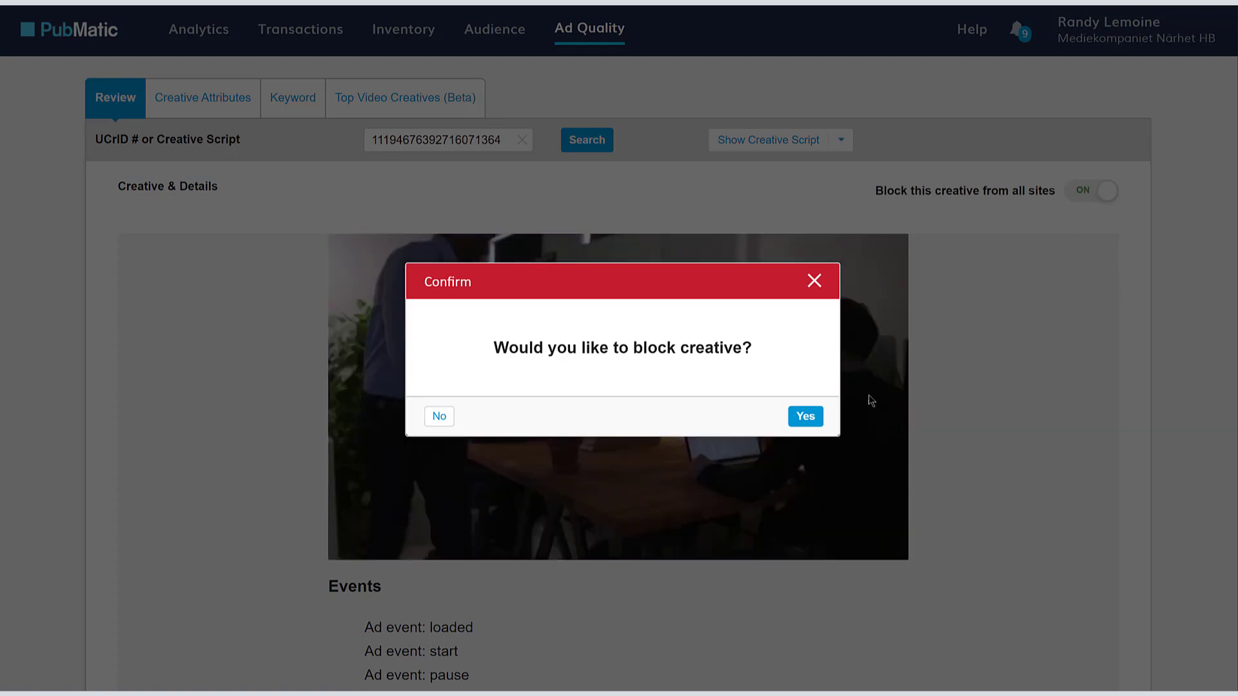
{"action": "left_click", "coordinate": [804, 418]}
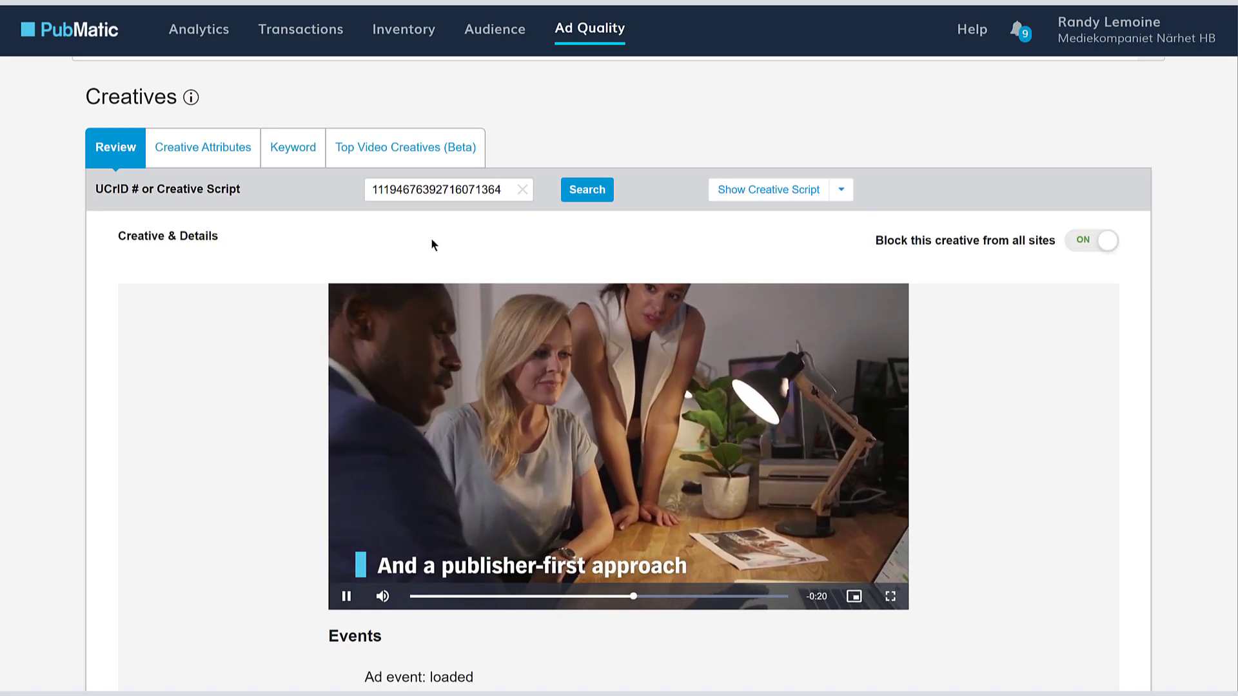
{"action": "left_click", "coordinate": [203, 147]}
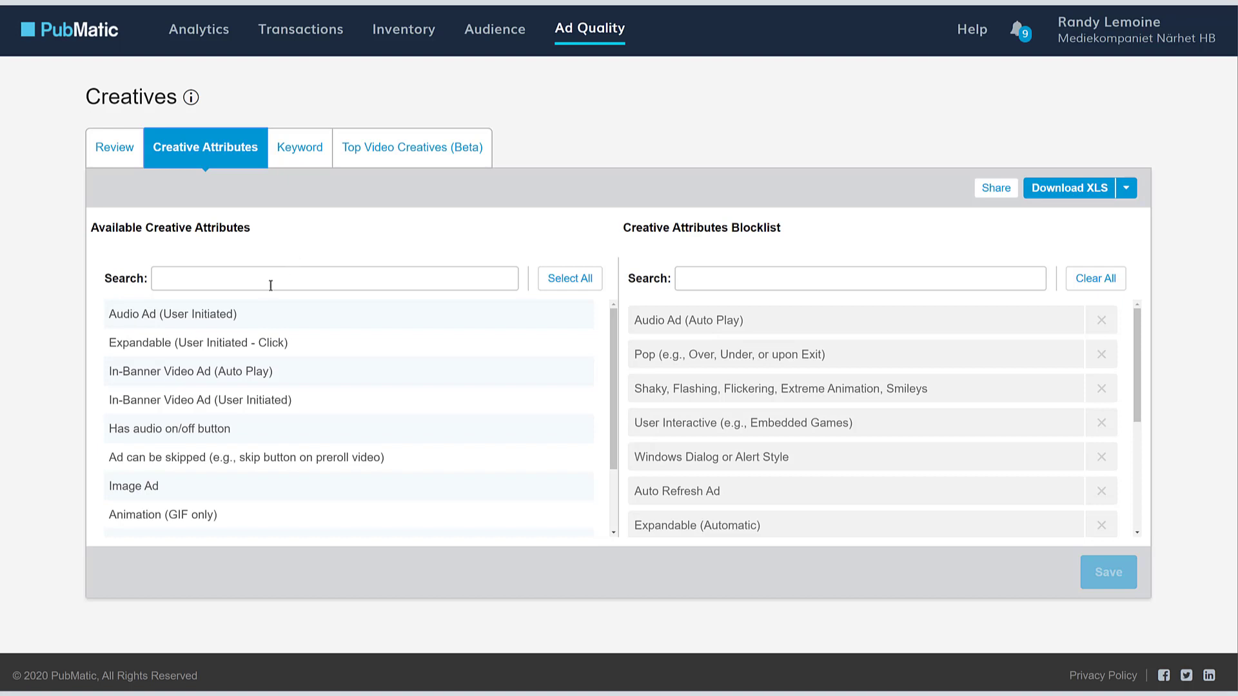
- Blocklist Audio Ad and In-Banner Video Ad (User Initiated), Click To Install App, Animation (GIF only), Video Flash Only
{"action": "left_click", "coordinate": [244, 320]}
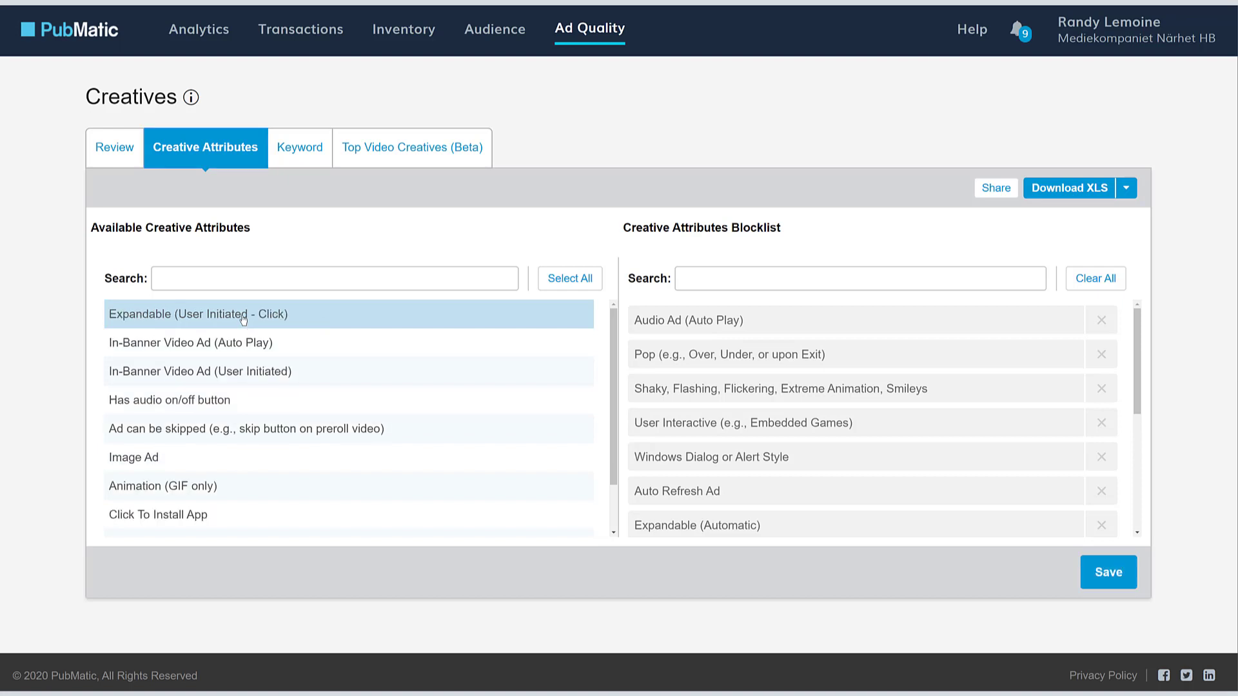
{"action": "left_click", "coordinate": [251, 372]}
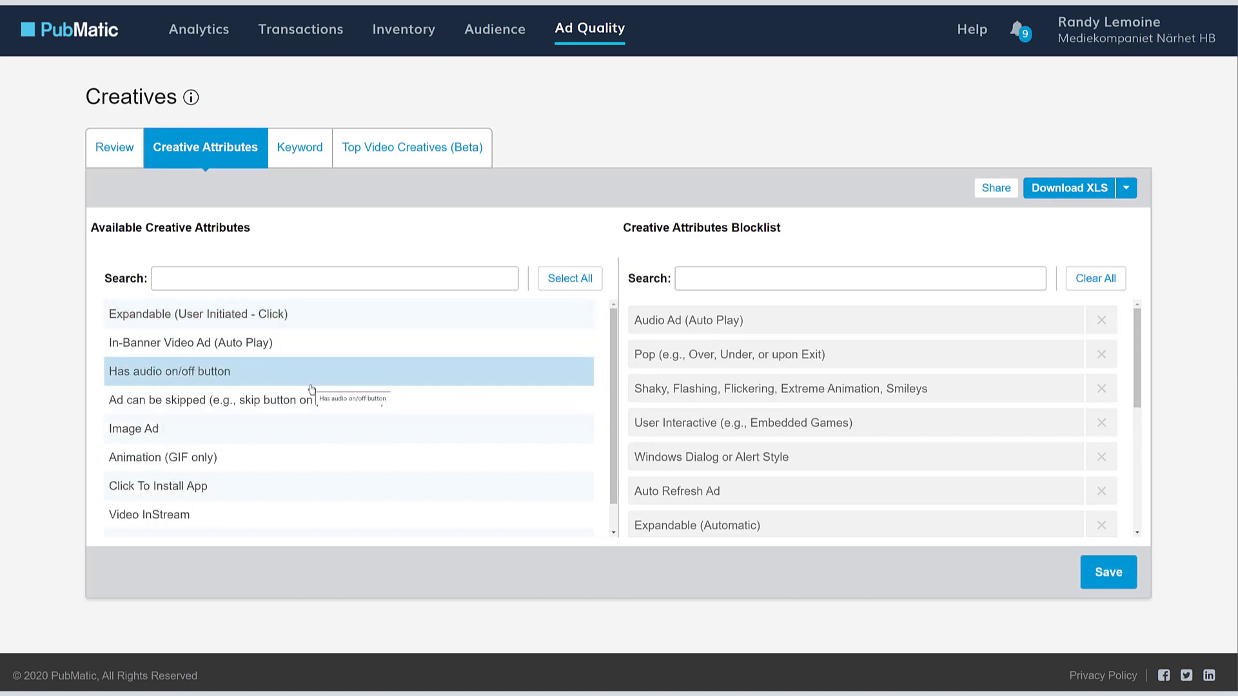
{"action": "scroll", "coordinate": [311, 389], "scroll_direction": "down", "scroll_amount": 1}
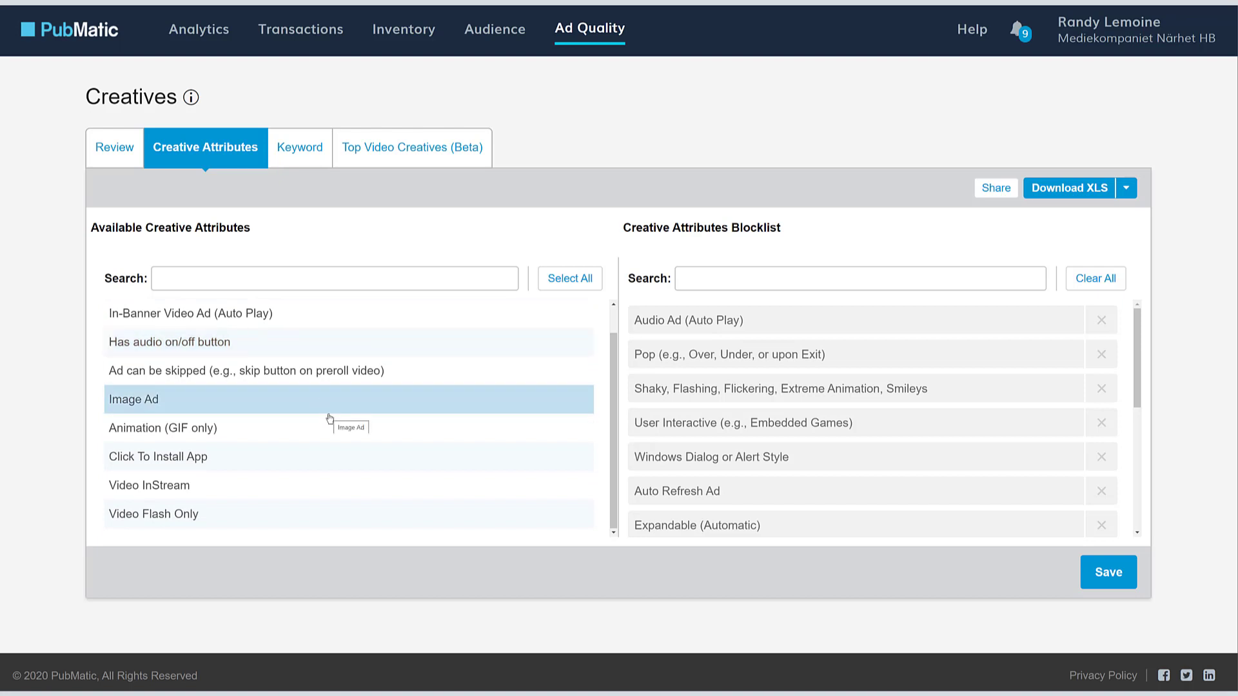
{"action": "left_click", "coordinate": [317, 457]}
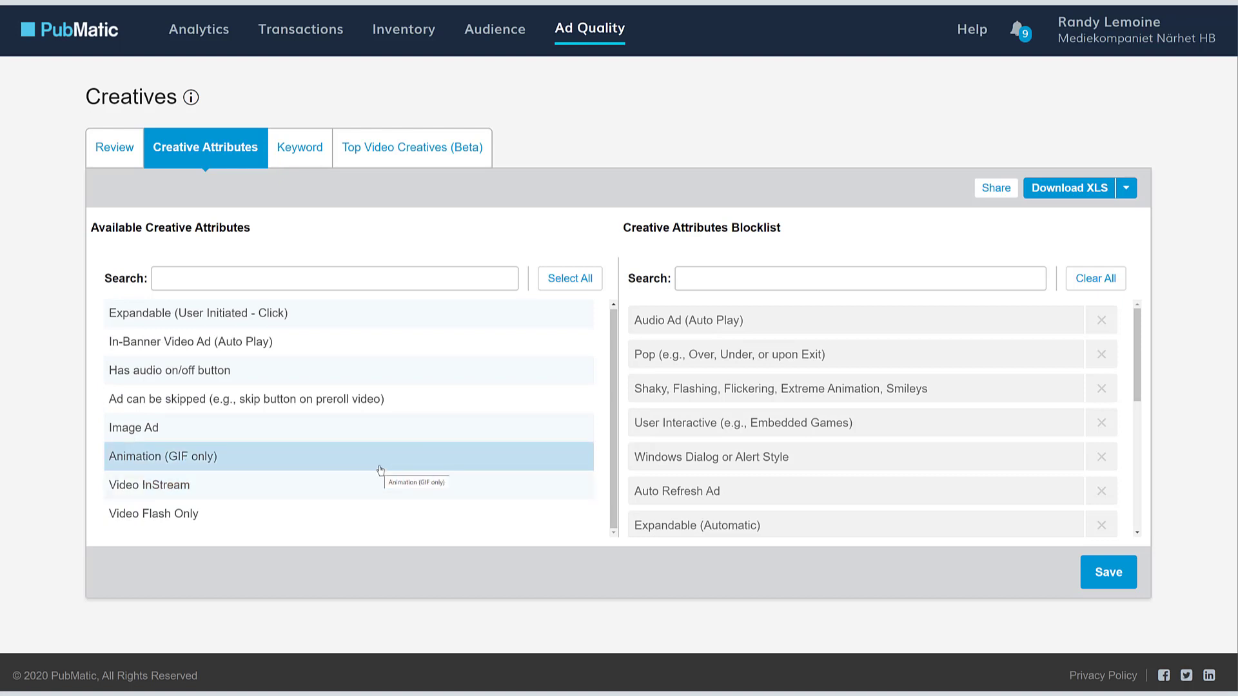
{"action": "left_click", "coordinate": [381, 468]}
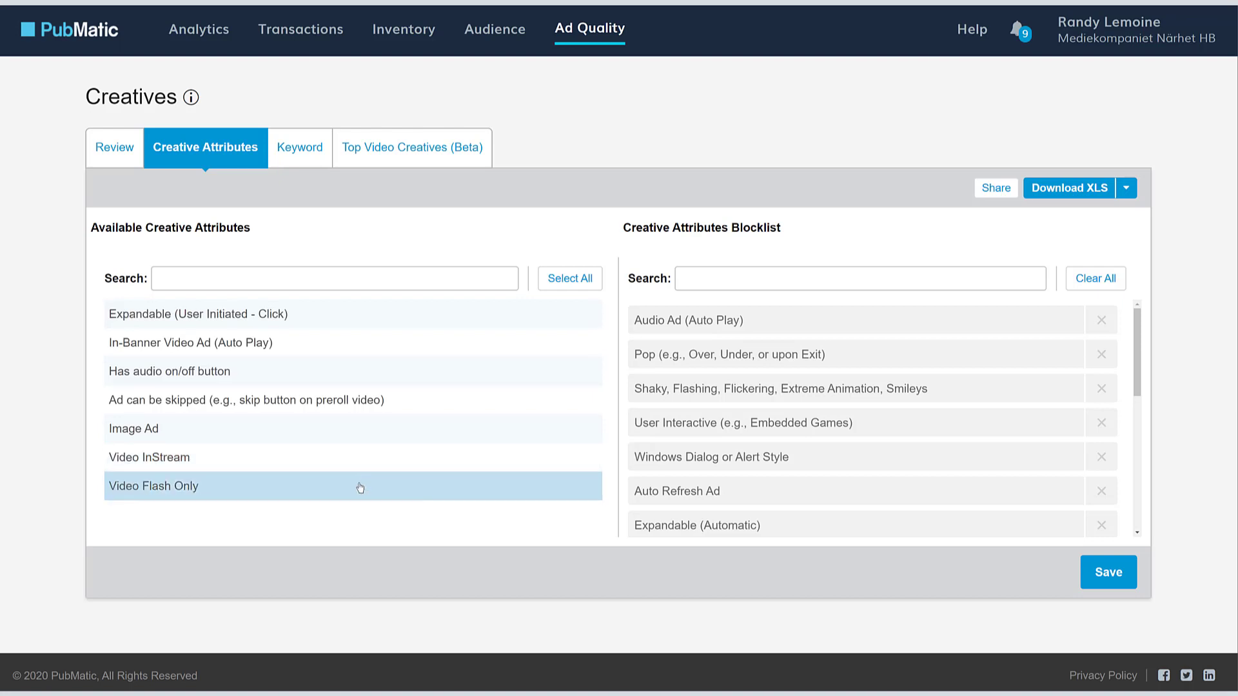
{"action": "left_click", "coordinate": [361, 488]}
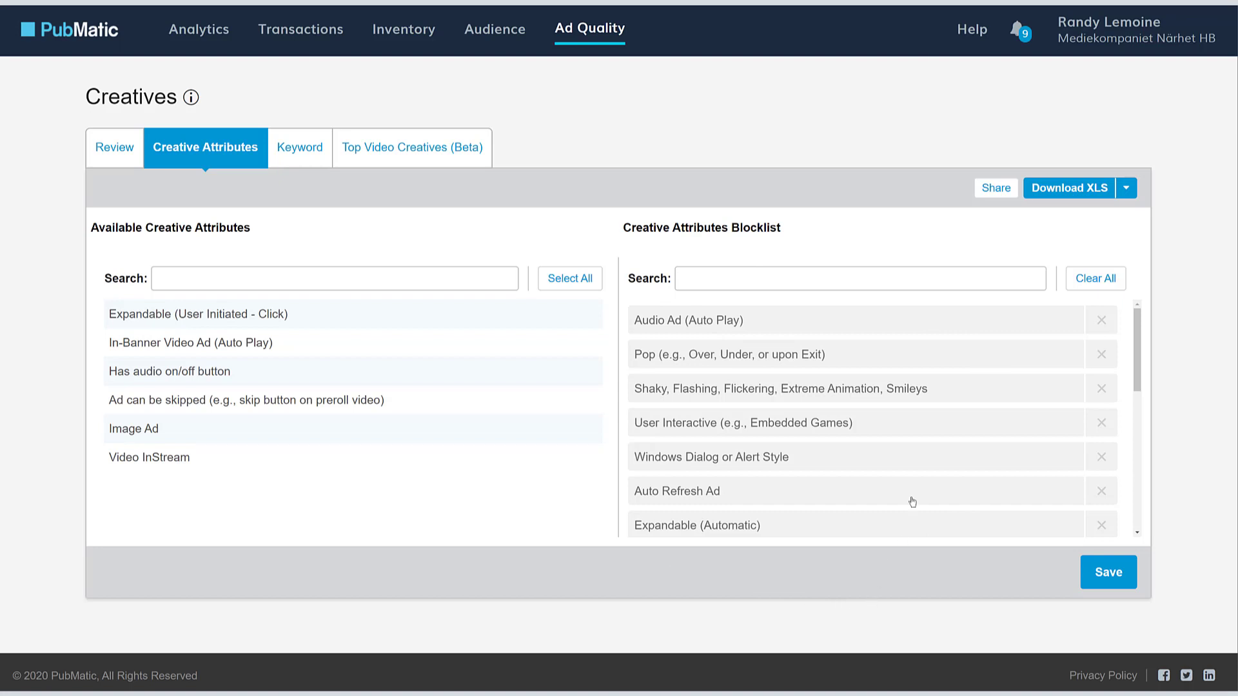
{"action": "left_click", "coordinate": [866, 279]}
{"action": "type", "text": "shaky"}
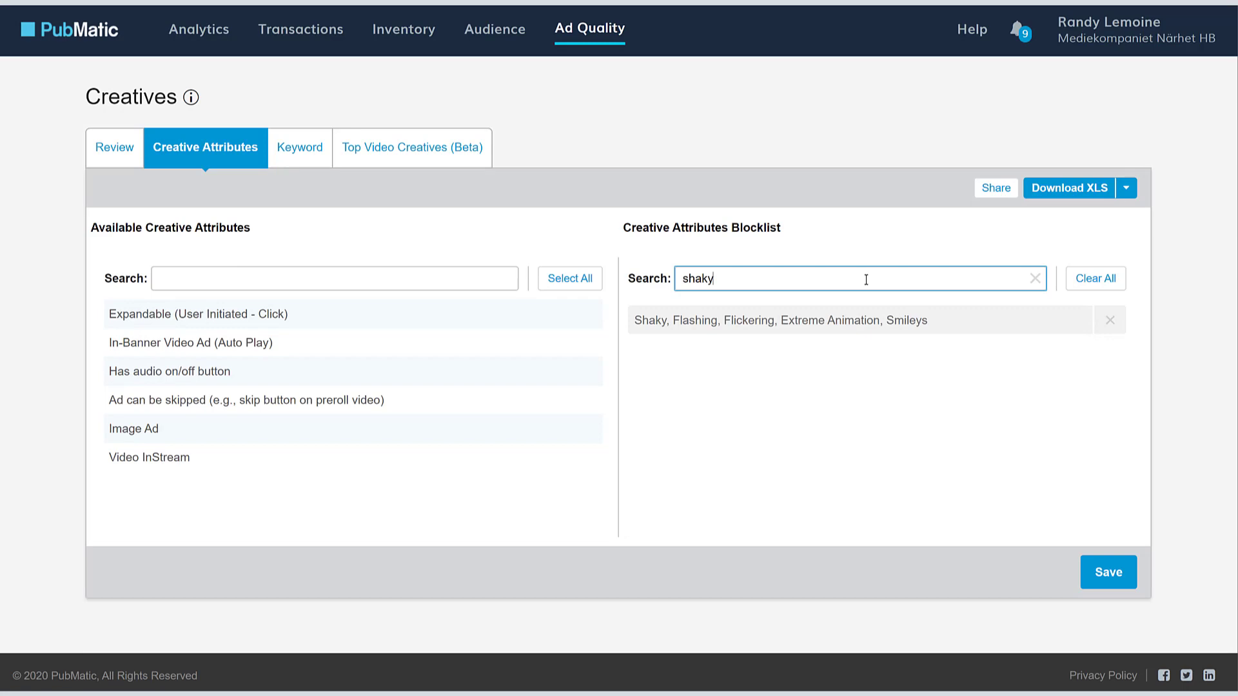
{"action": "left_click", "coordinate": [1035, 277]}
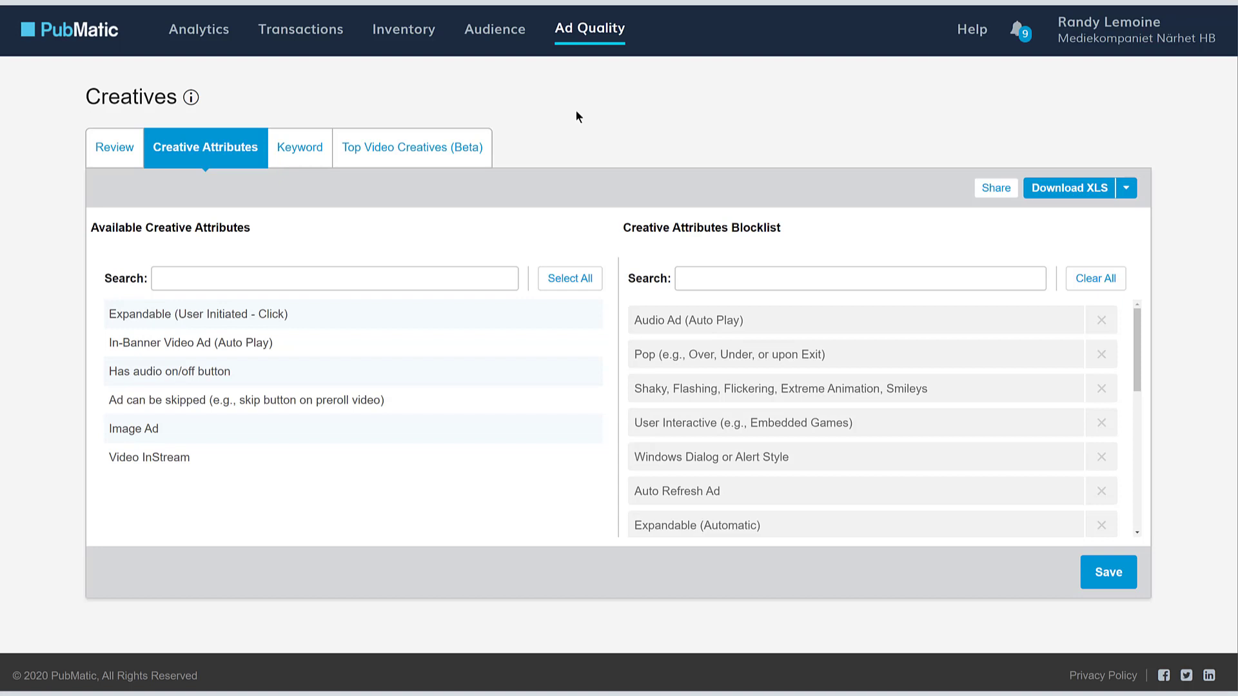
{"action": "left_click", "coordinate": [992, 189]}
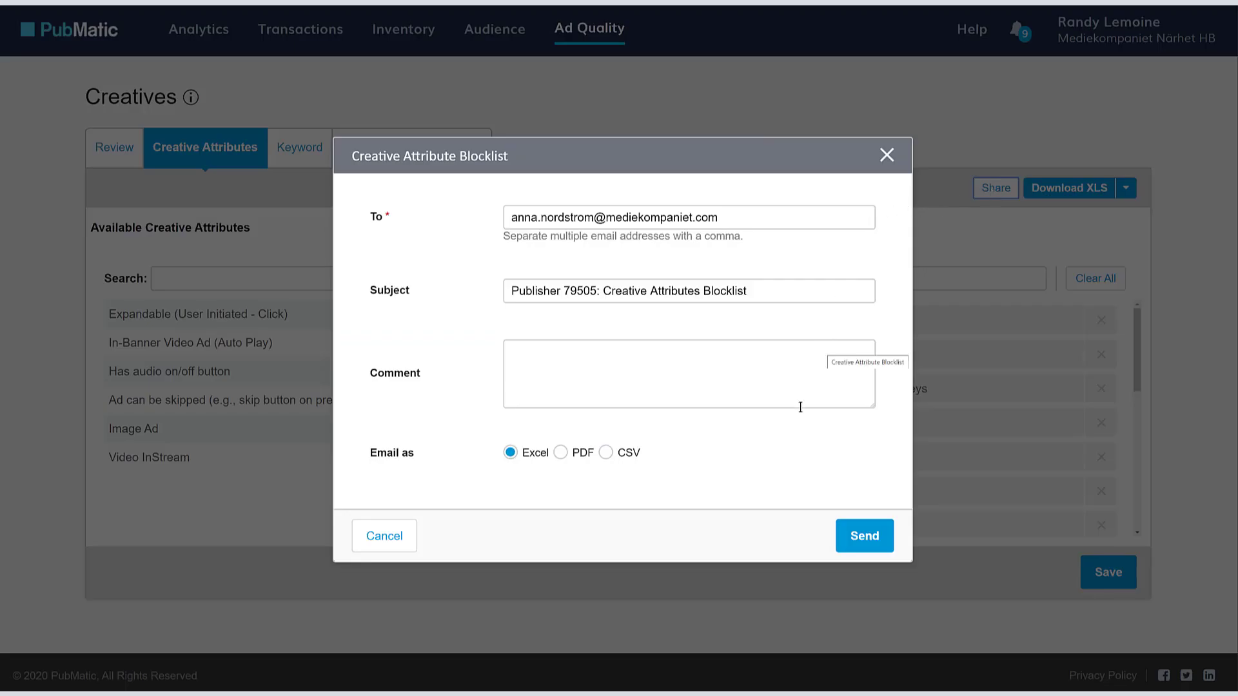
{"action": "left_click", "coordinate": [386, 536]}
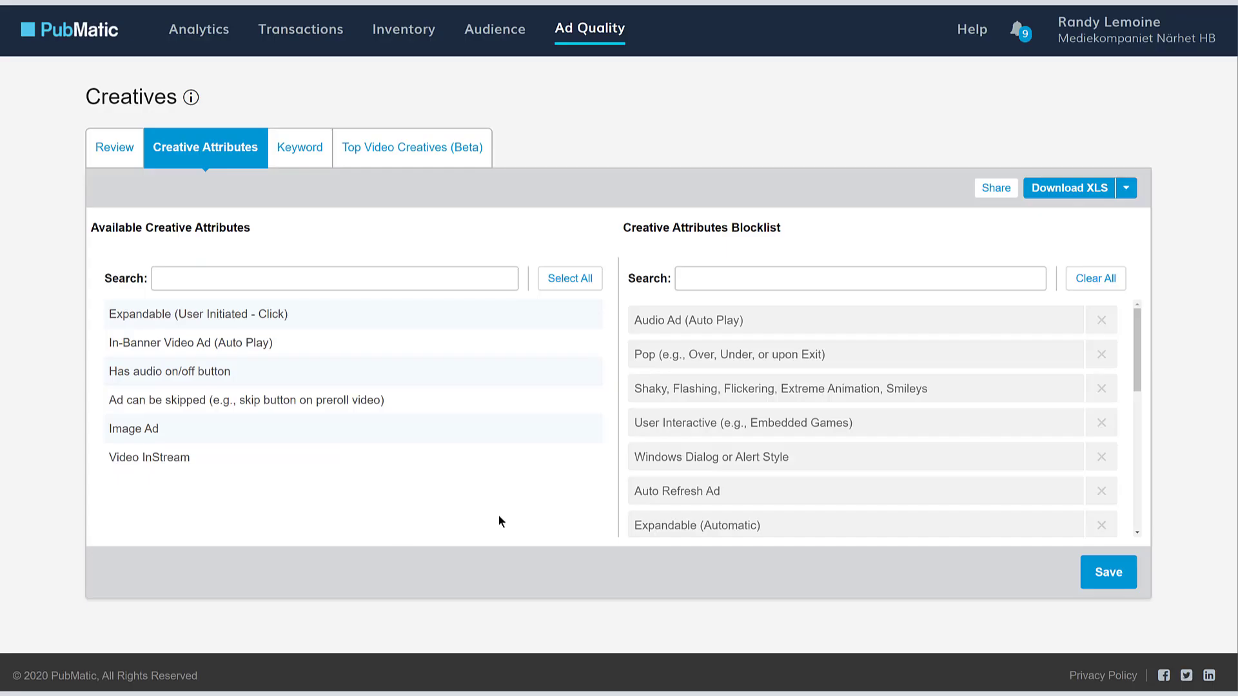
{"action": "left_click", "coordinate": [1126, 188]}
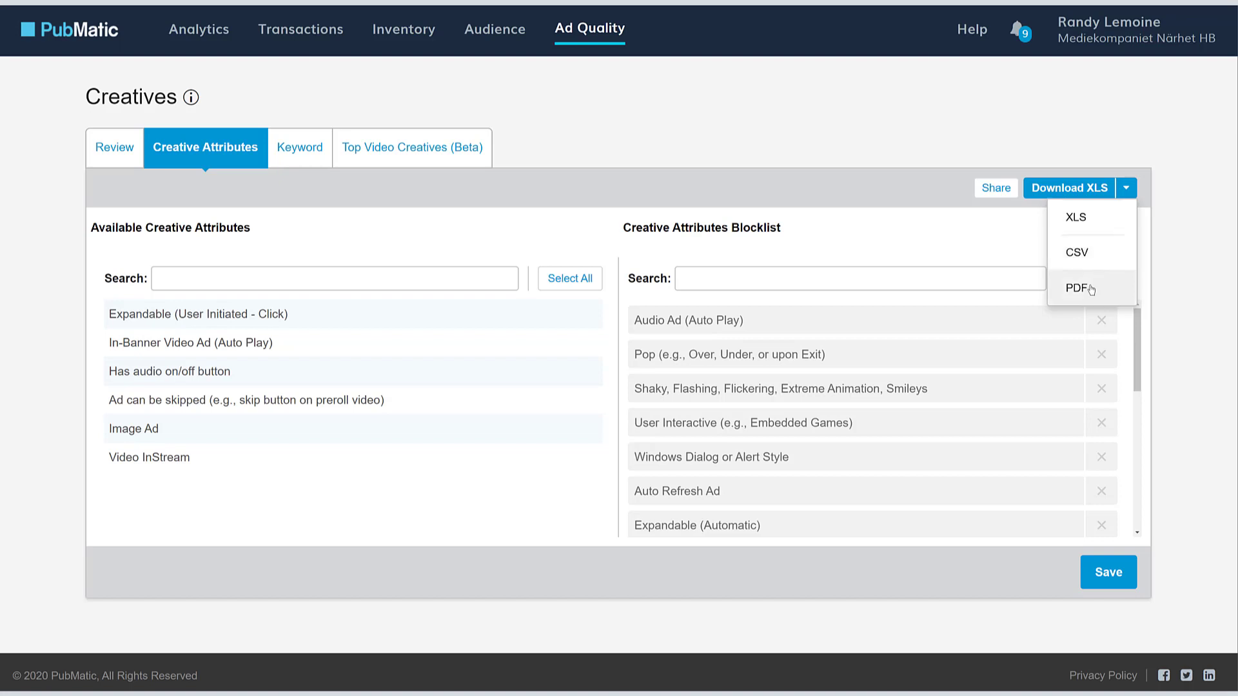
{"action": "left_click", "coordinate": [1190, 237]}
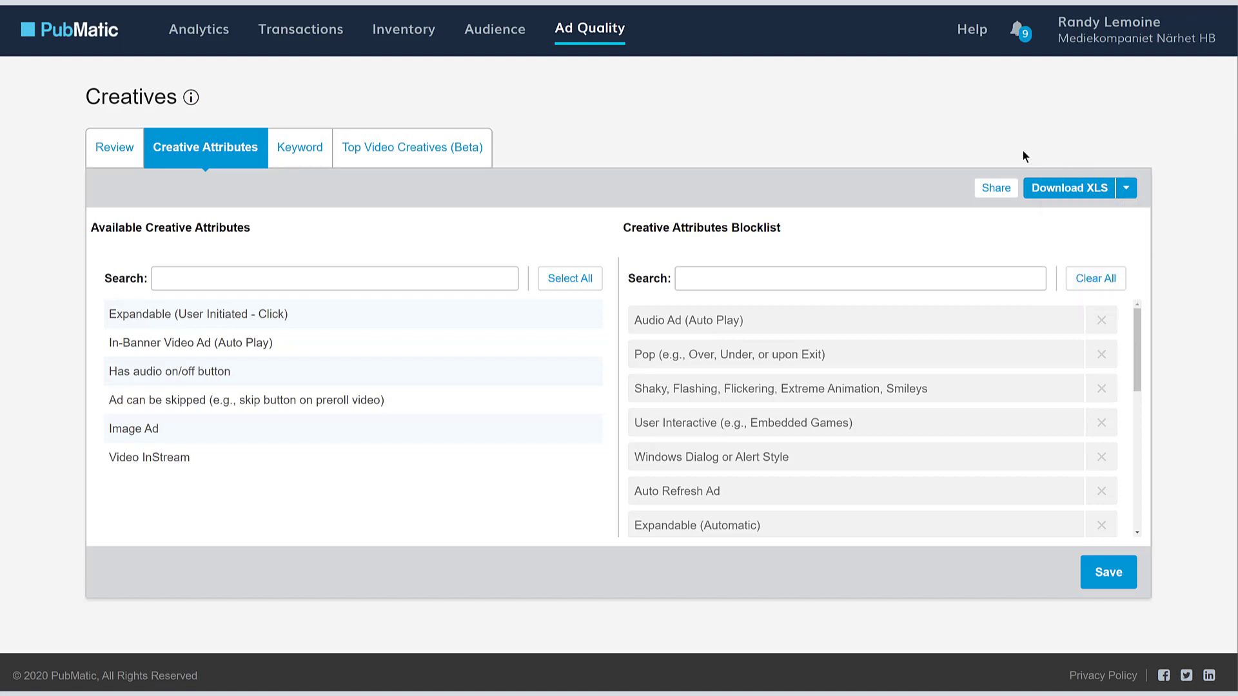
- On the Keyword tab, try keywords 'vodka' then 'coffee', clear the field, and list the sites
{"action": "left_click", "coordinate": [307, 159]}
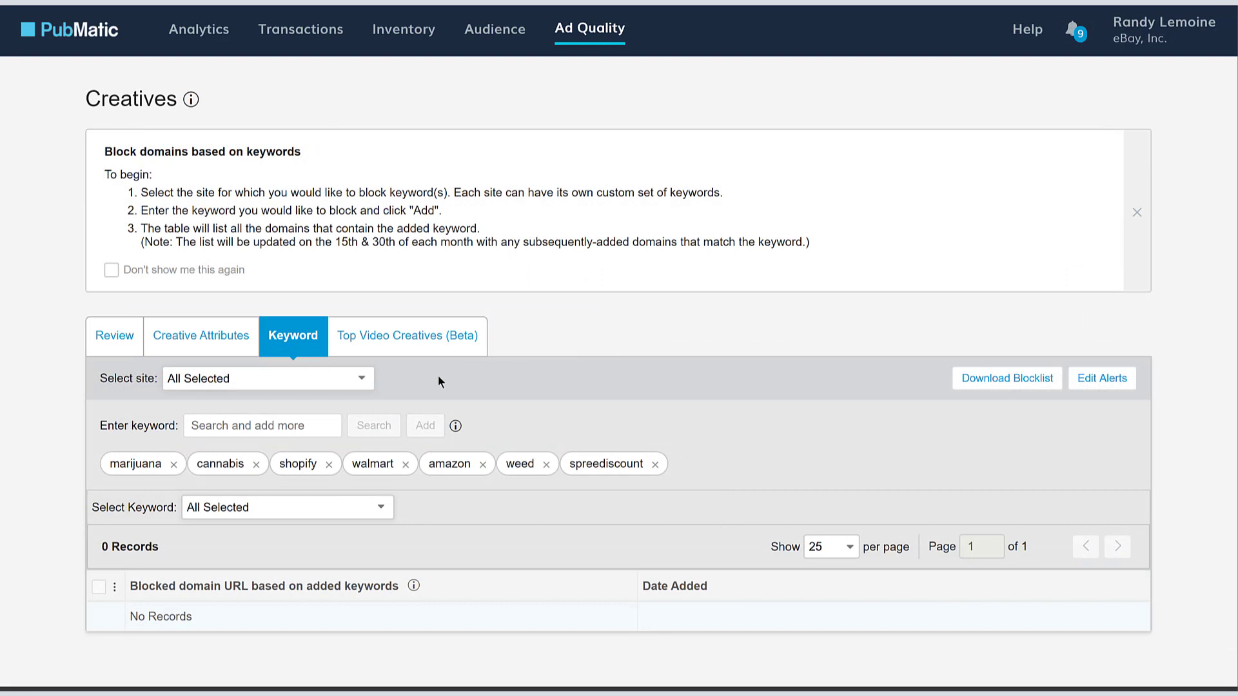
{"action": "left_click", "coordinate": [255, 432]}
{"action": "type", "text": "vodka"}
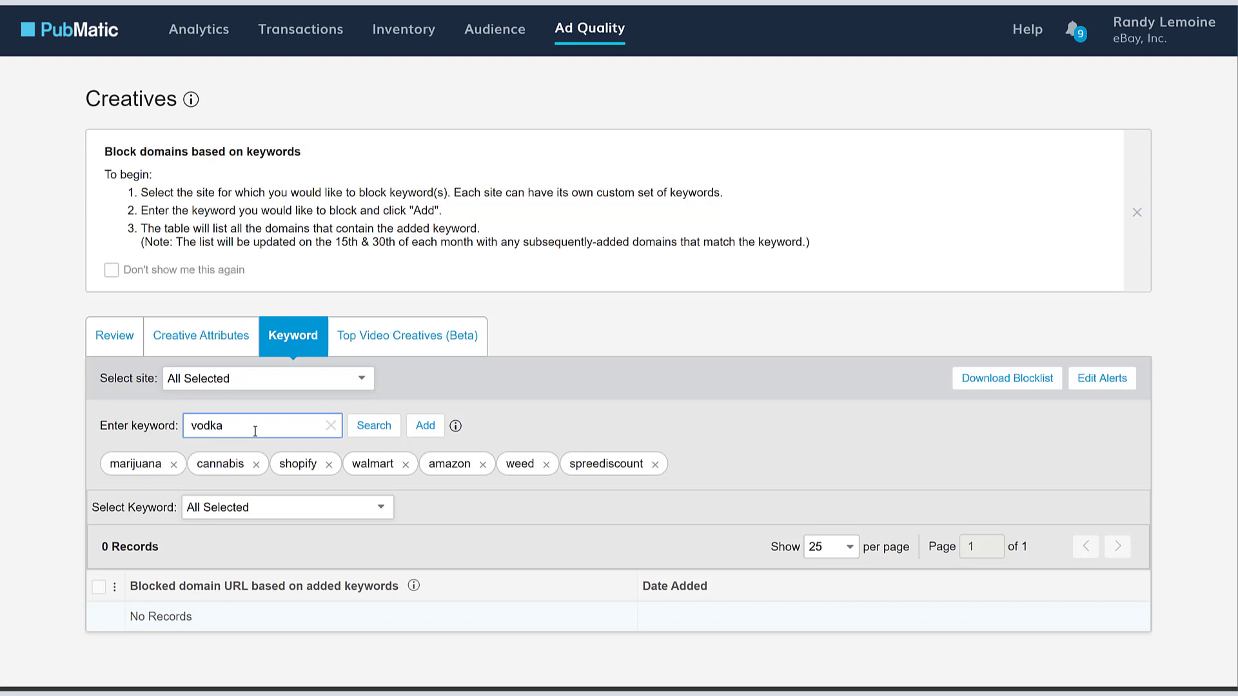
{"action": "double_click", "coordinate": [255, 431]}
{"action": "type", "text": "coffee"}
{"action": "left_click", "coordinate": [549, 400]}
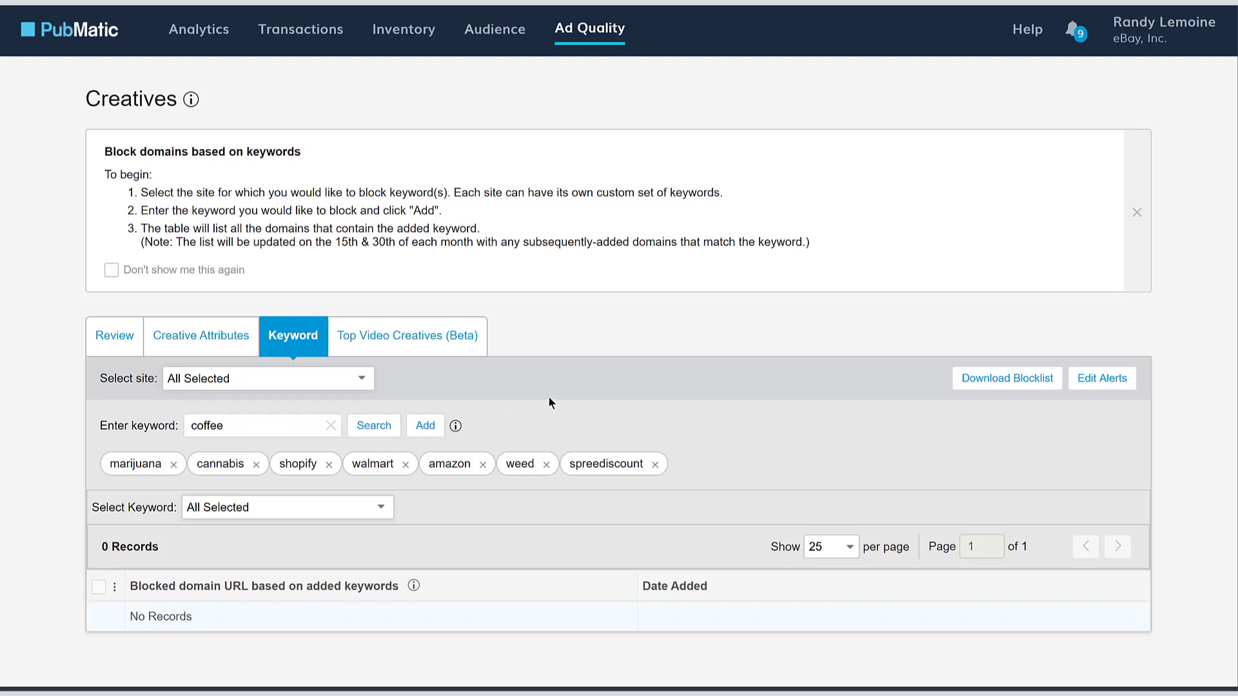
{"action": "left_click", "coordinate": [331, 426]}
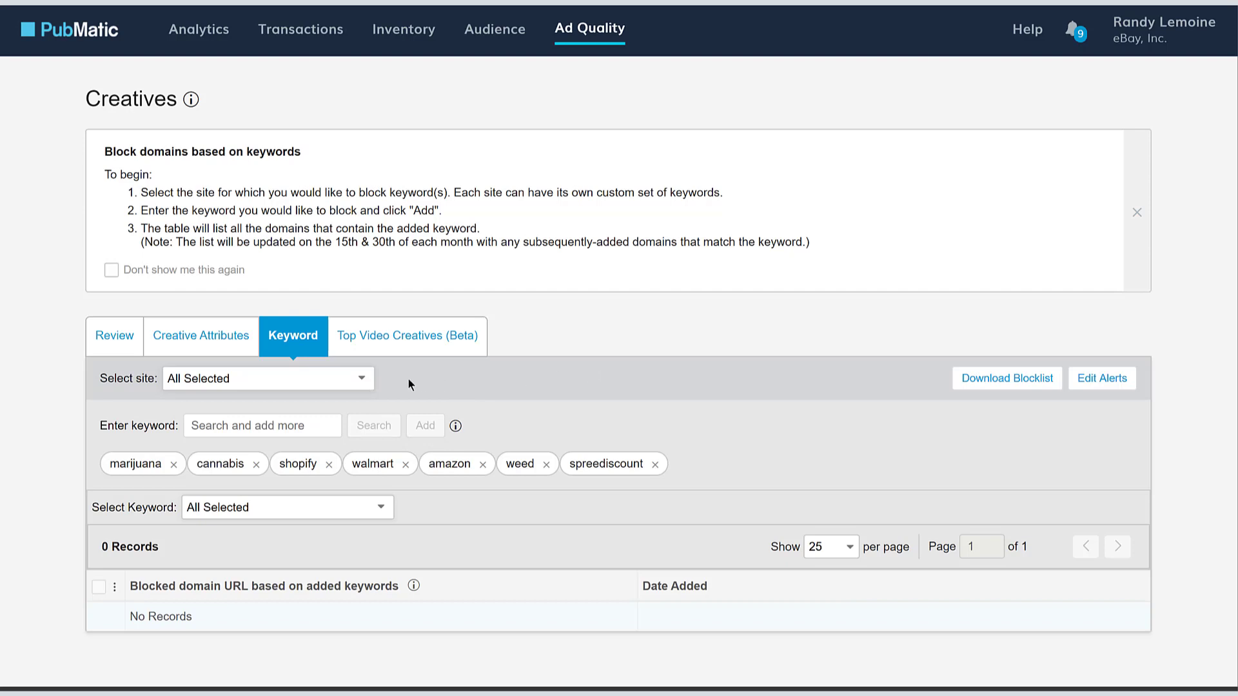
{"action": "left_click", "coordinate": [308, 386]}
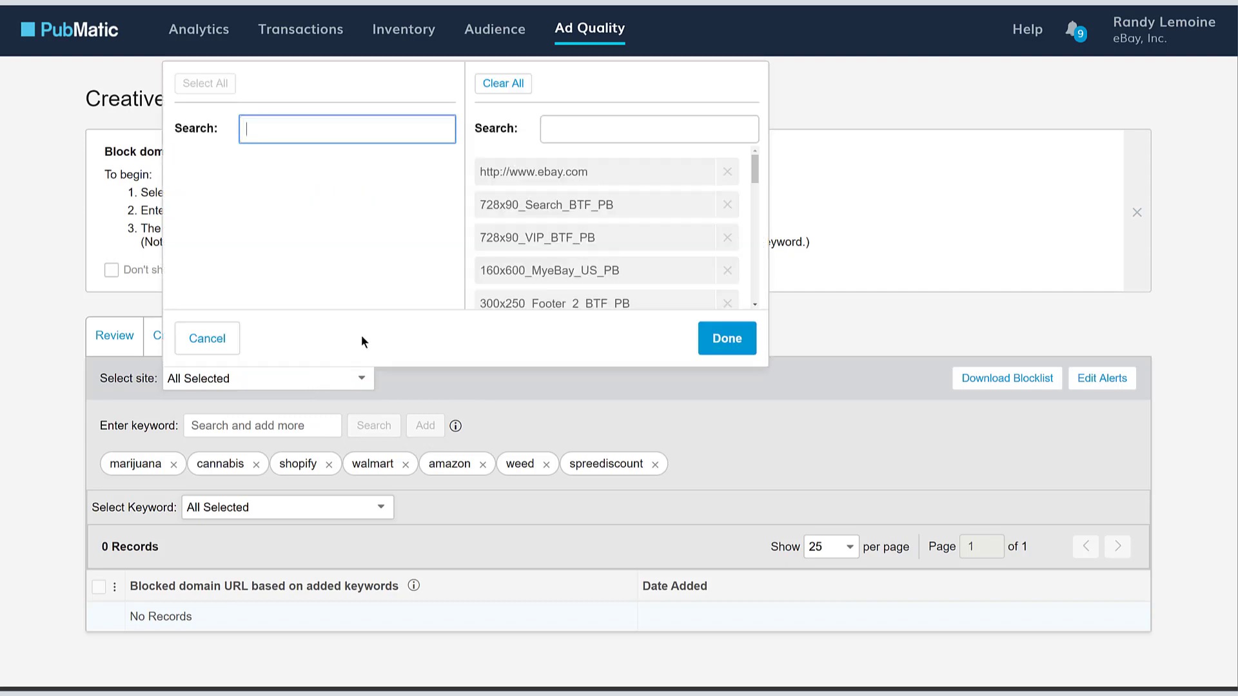
{"action": "left_click", "coordinate": [534, 171]}
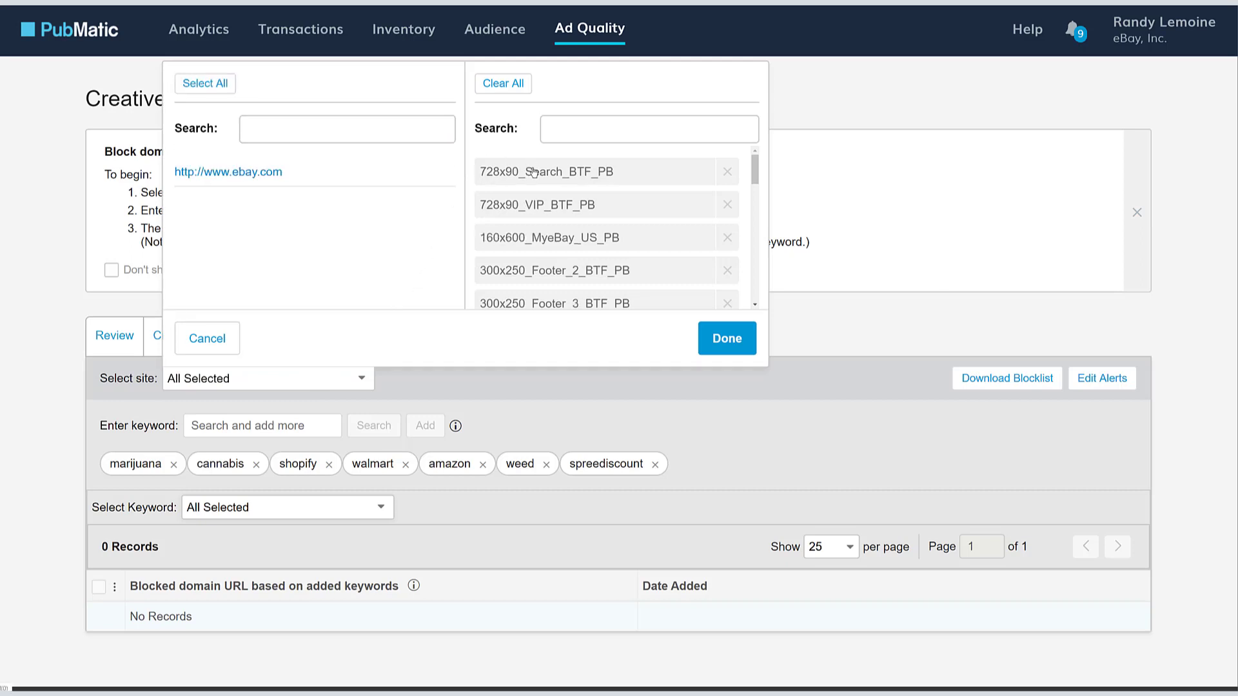
{"action": "left_click", "coordinate": [271, 174]}
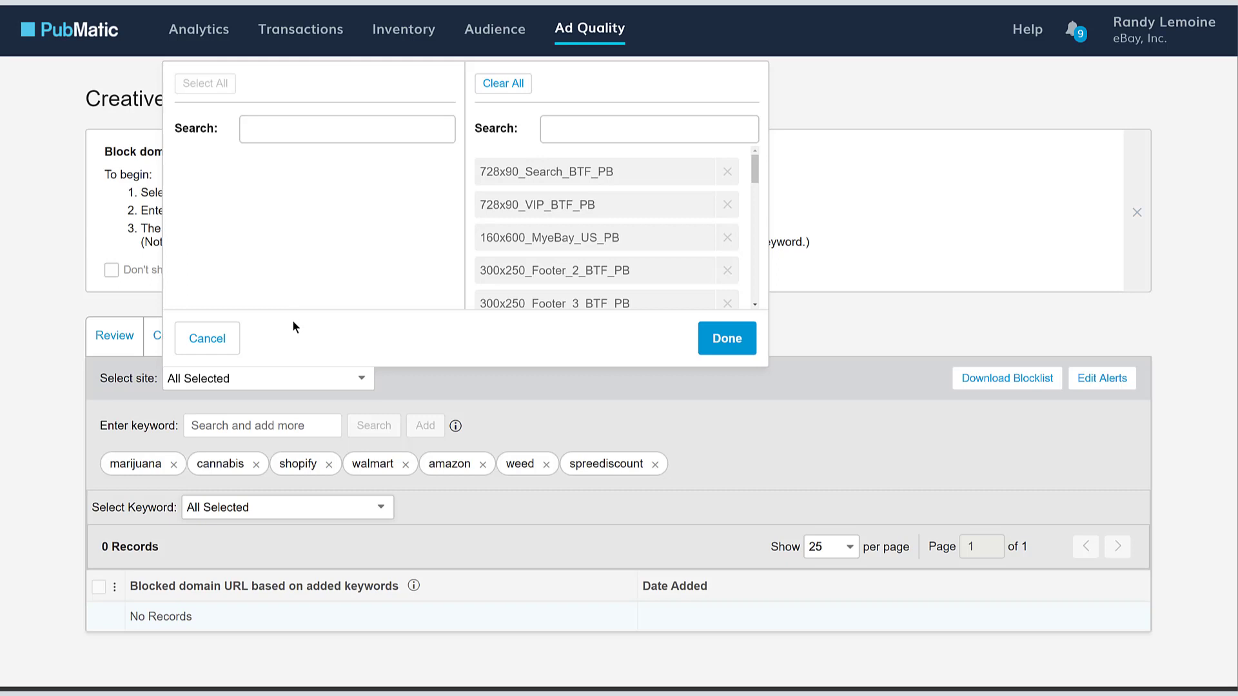
{"action": "left_click", "coordinate": [207, 338]}
{"action": "left_click", "coordinate": [719, 337]}
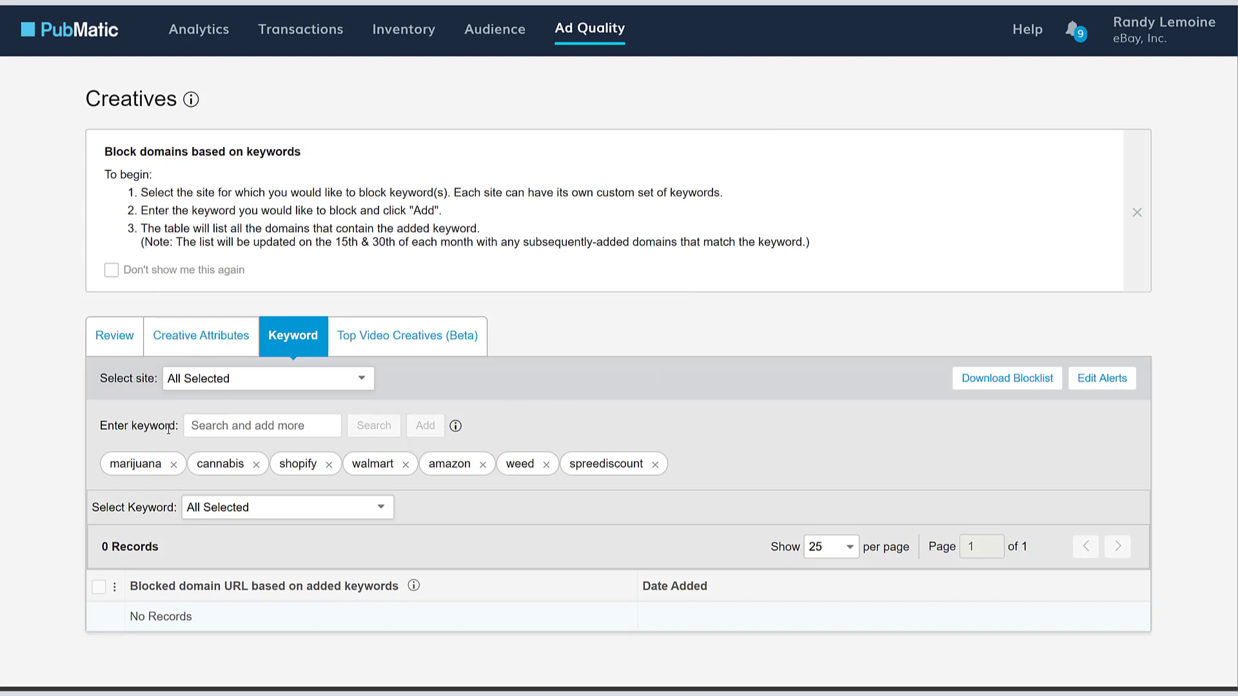
- Add 'coffee' as an eighth blocked keyword
{"action": "left_click", "coordinate": [251, 427]}
{"action": "type", "text": "coff"}
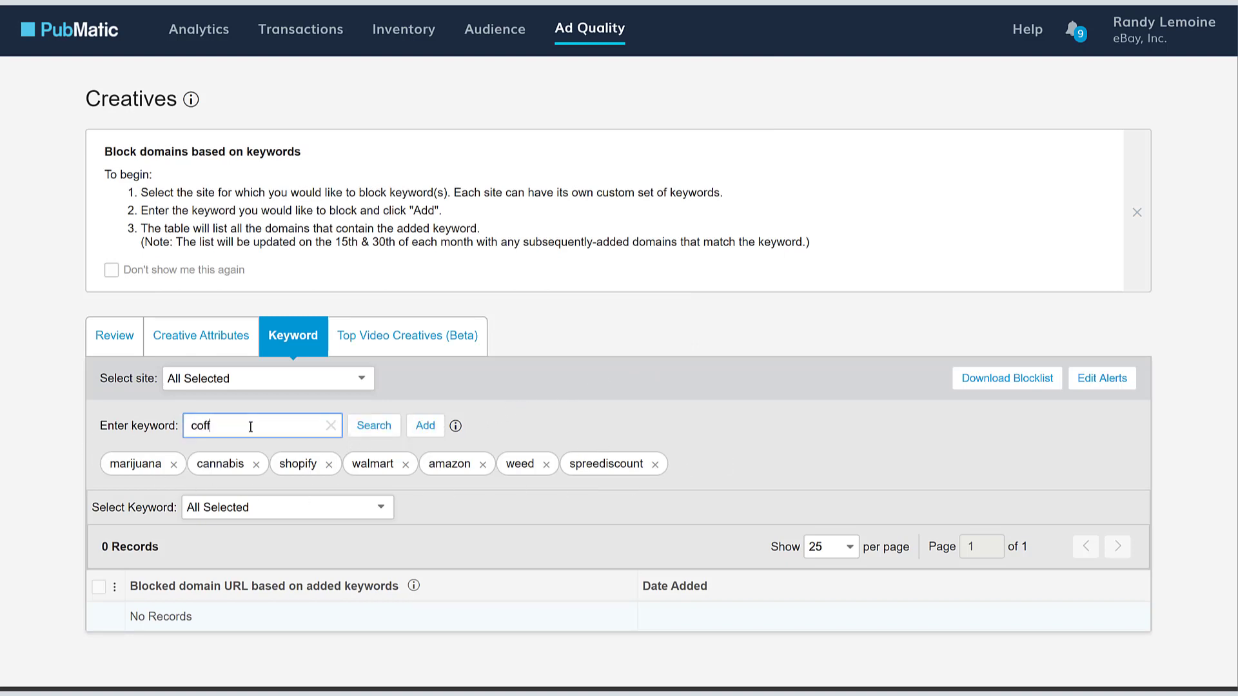
{"action": "type", "text": "ee"}
{"action": "left_click", "coordinate": [434, 431]}
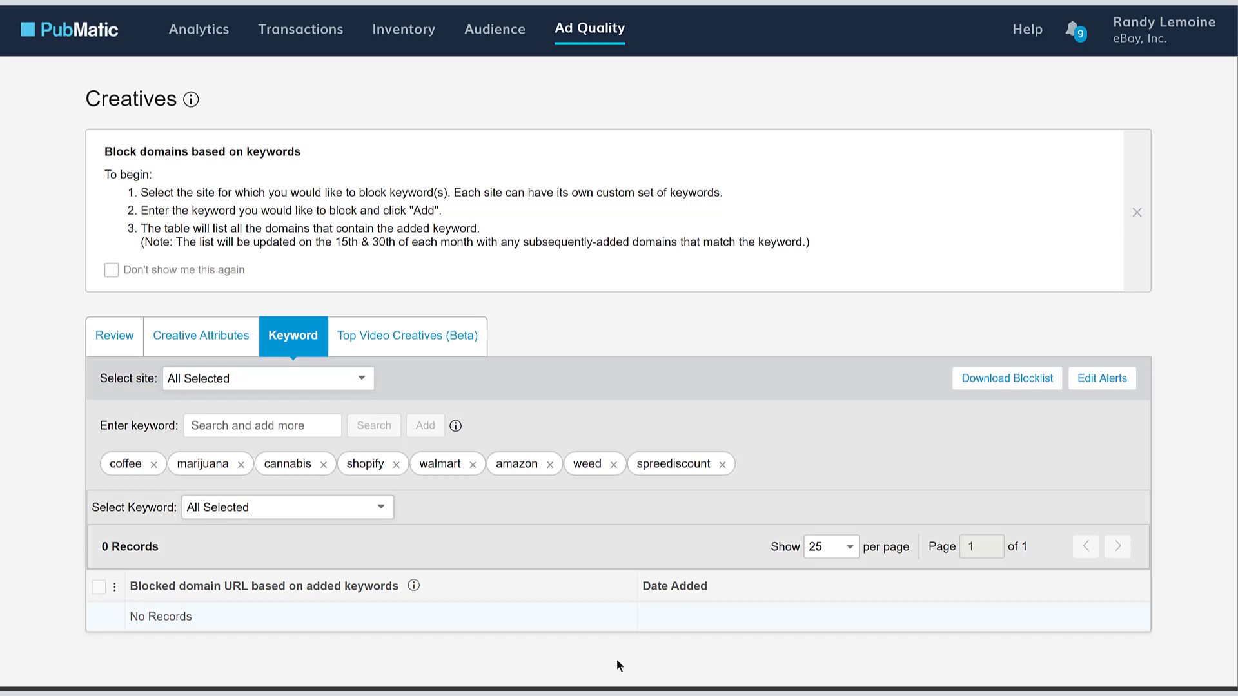
- Remove the 'coffee' keyword chip and confirm the removal
{"action": "left_click", "coordinate": [157, 466]}
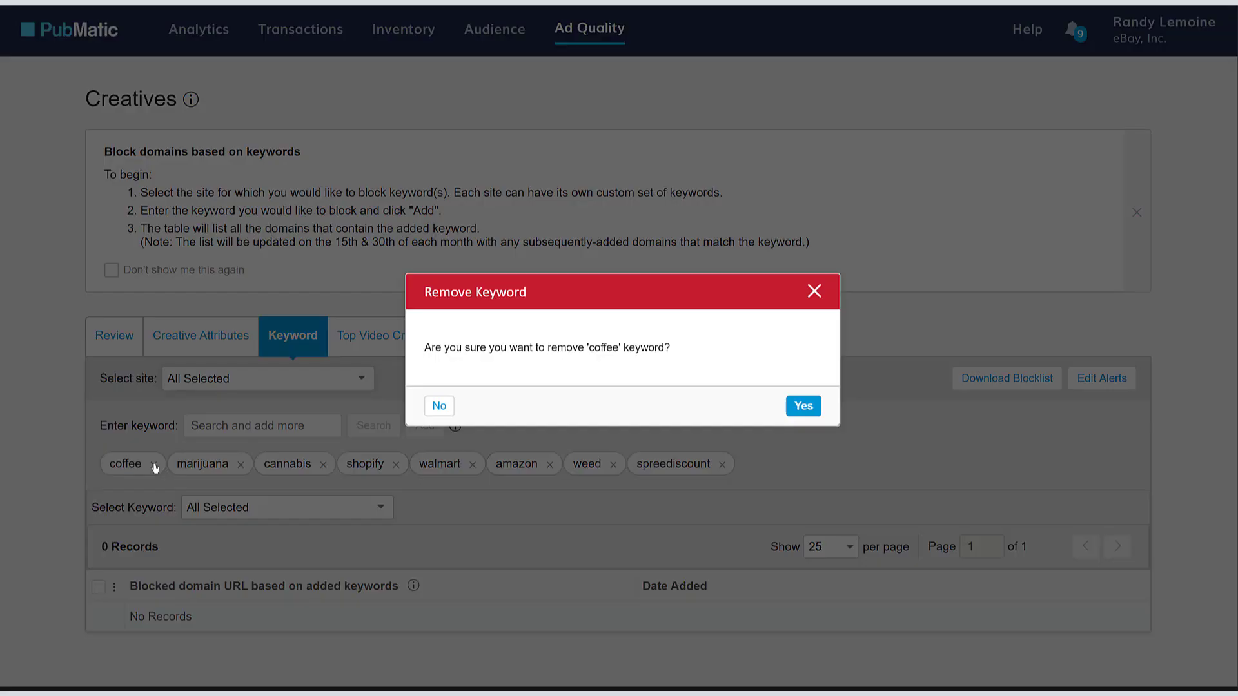
{"action": "left_click", "coordinate": [803, 406]}
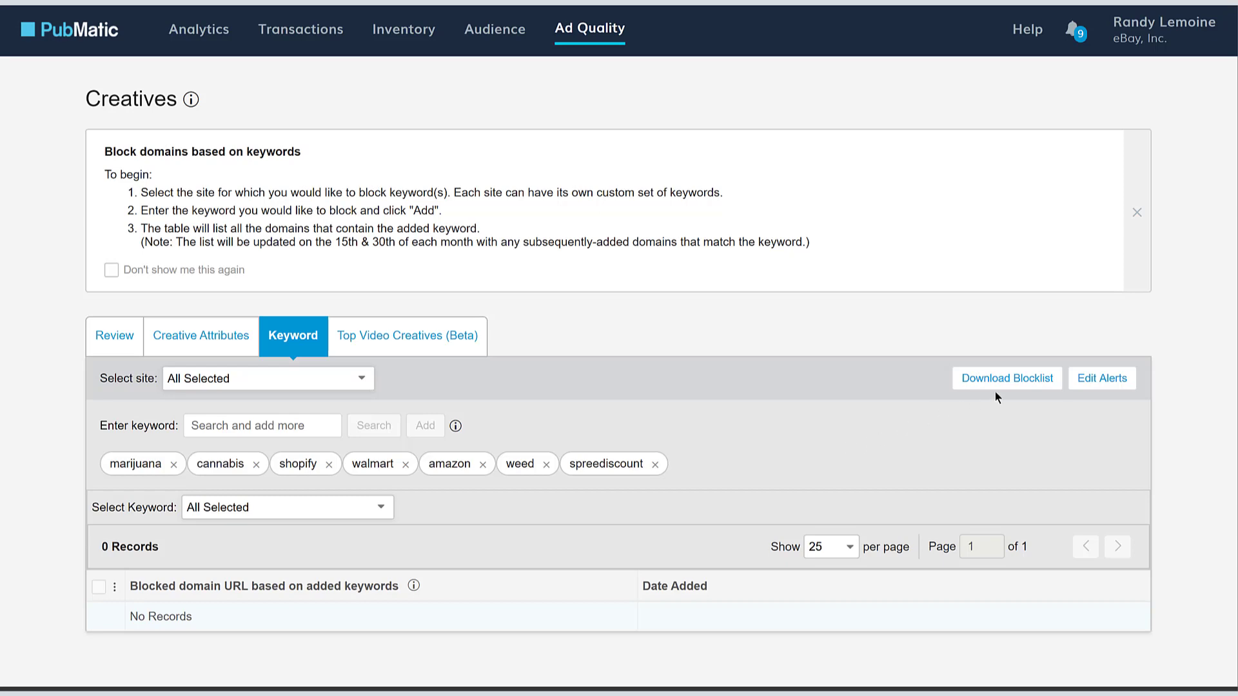
- Dismiss the blocklist download options, then open Edit Alerts and focus the Email address field
{"action": "left_click", "coordinate": [1031, 380]}
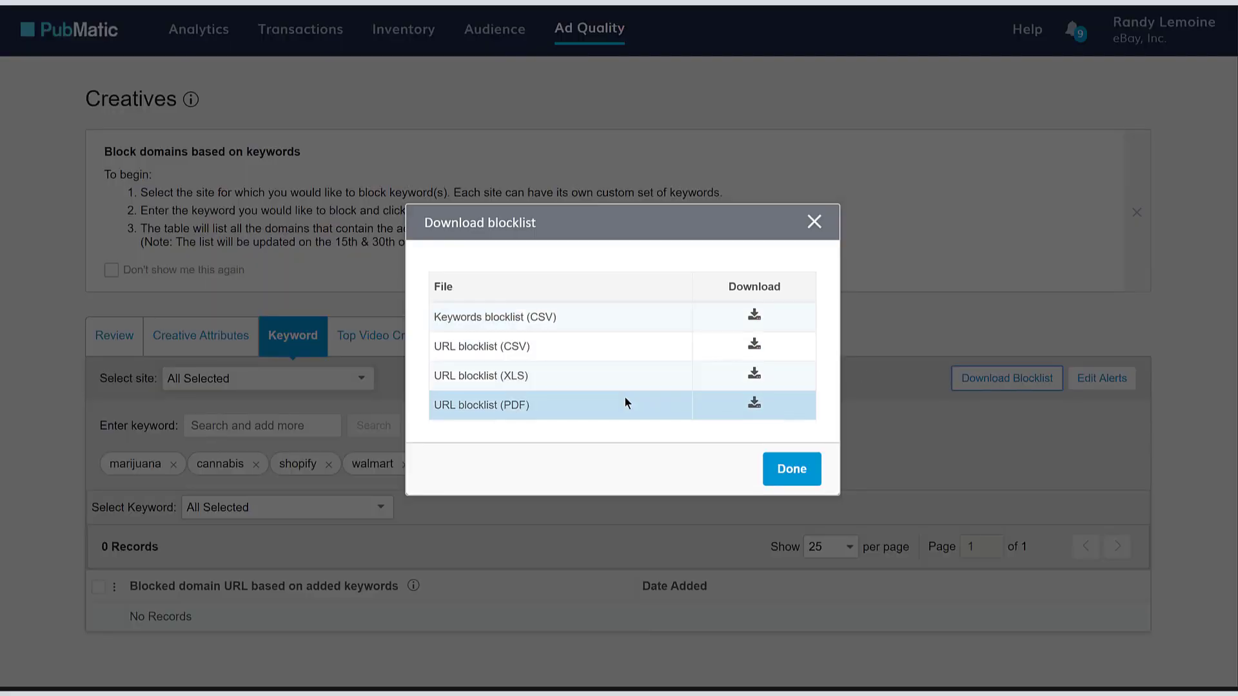
{"action": "left_click", "coordinate": [781, 467]}
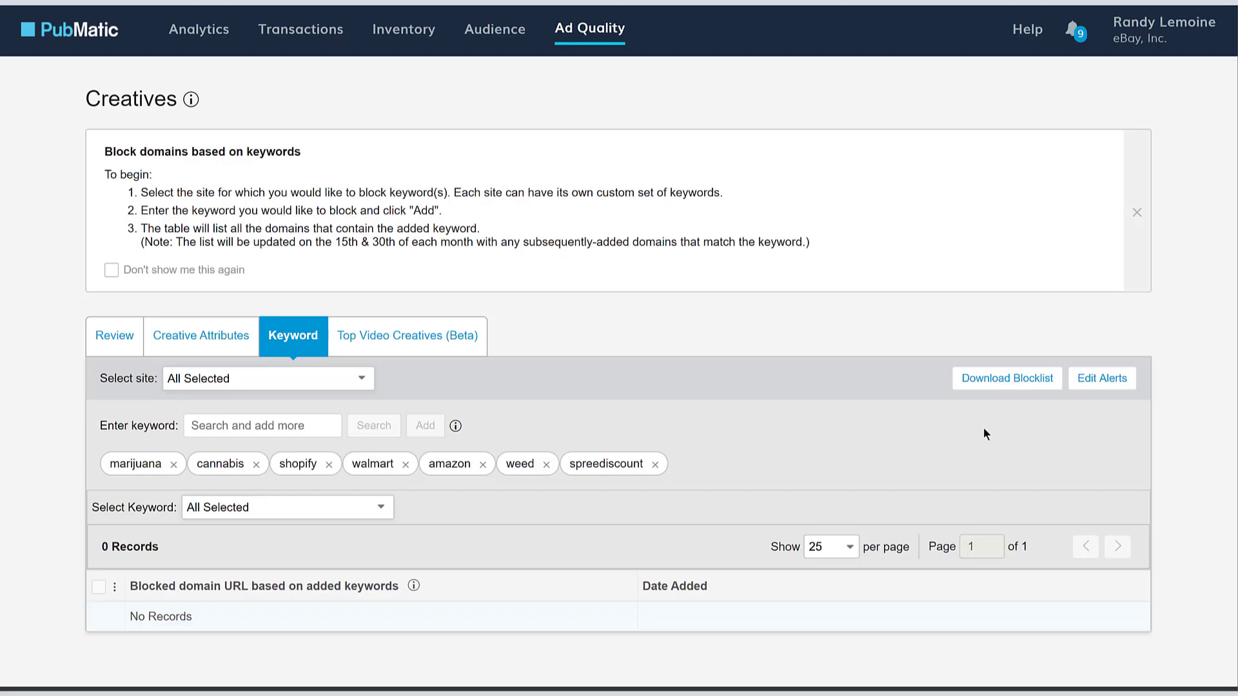
{"action": "left_click", "coordinate": [1088, 385]}
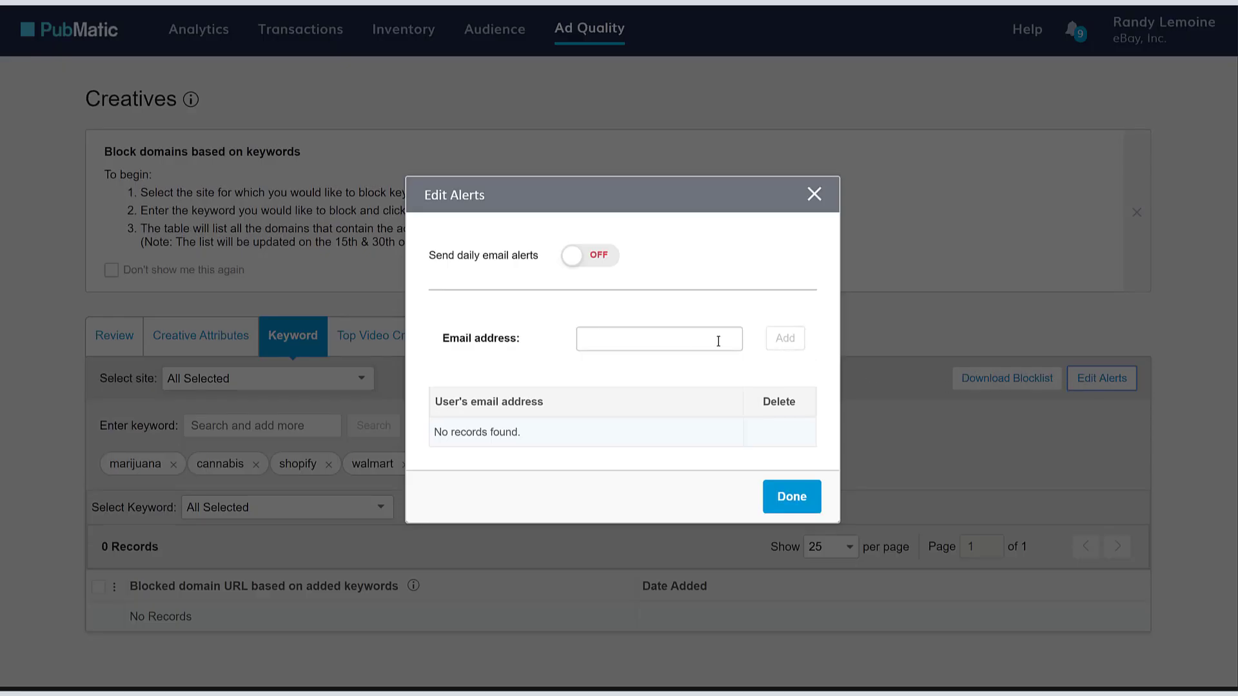
{"action": "left_click", "coordinate": [687, 339]}
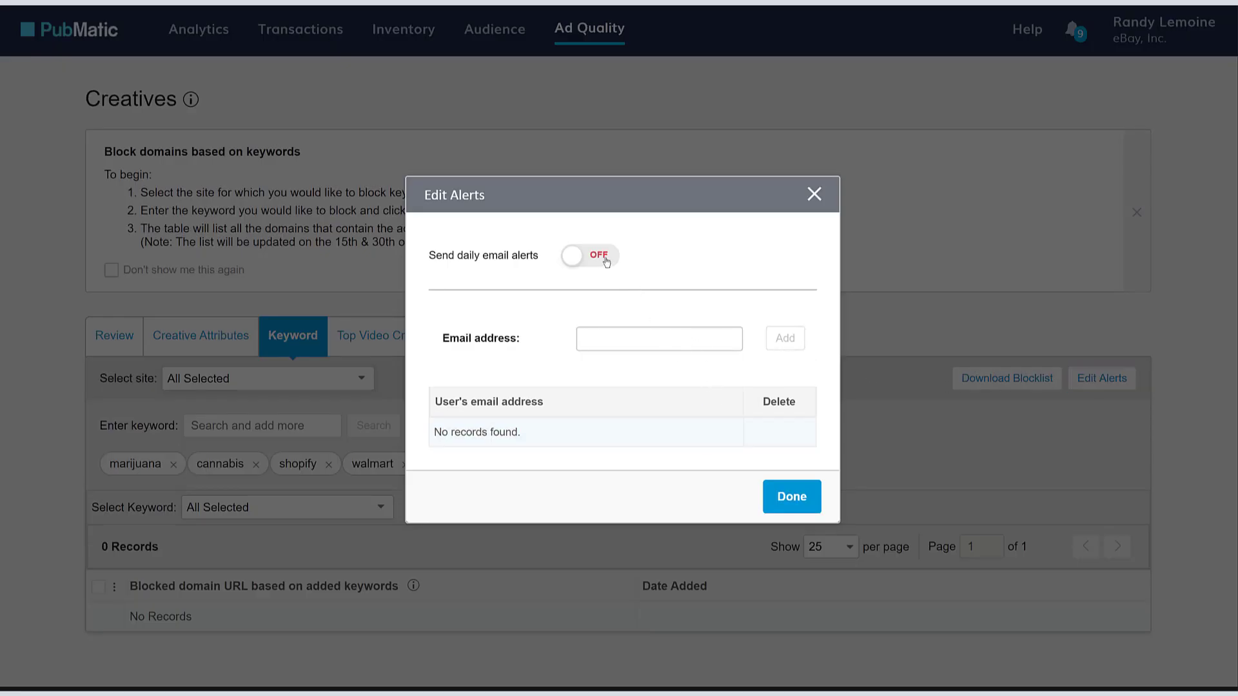